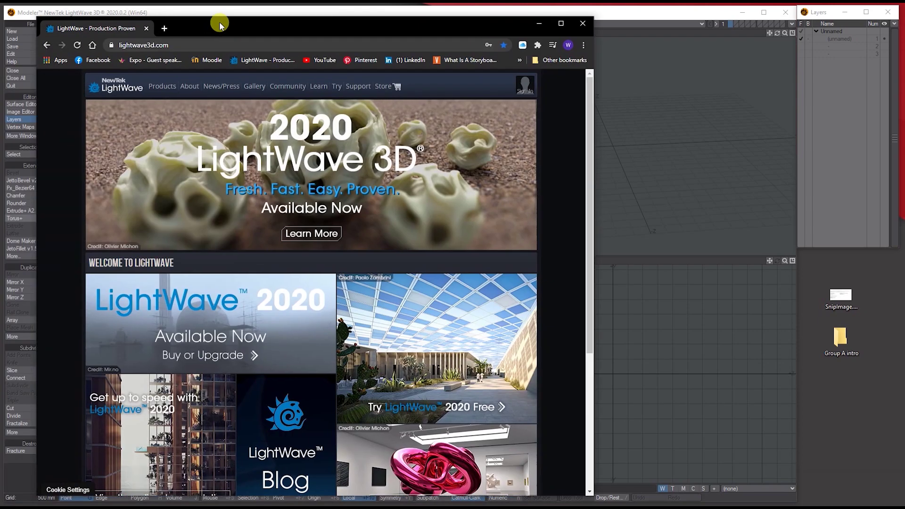
# Open the Plugins page in the LightWave site's Community section and look through the list of third-party plugins.
pyautogui.moveTo(219, 22); pyautogui.dragTo(264, 29)
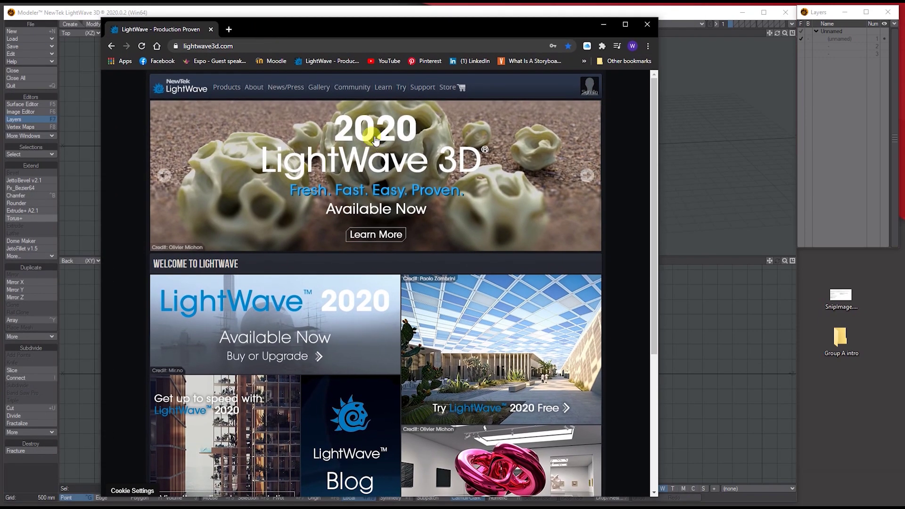
pyautogui.click(355, 87)
pyautogui.scroll(-2, 359, 300)
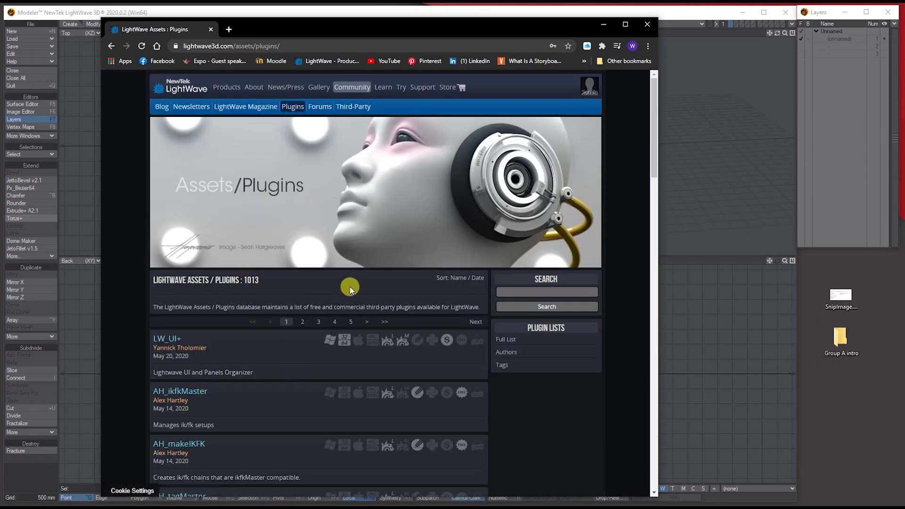
pyautogui.scroll(-3, 236, 310)
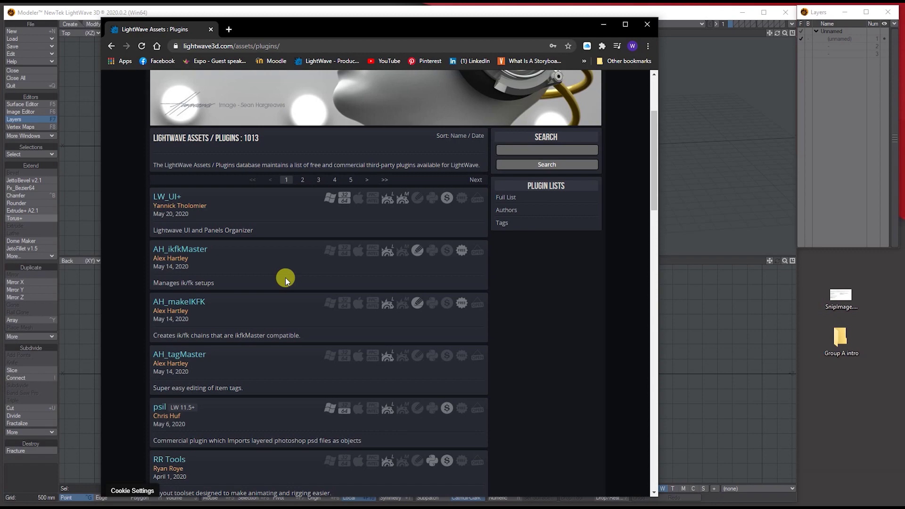
pyautogui.scroll(-3, 285, 278)
pyautogui.scroll(2, 285, 281)
pyautogui.scroll(2, 285, 281)
pyautogui.scroll(-1, 285, 281)
pyautogui.scroll(2, 285, 281)
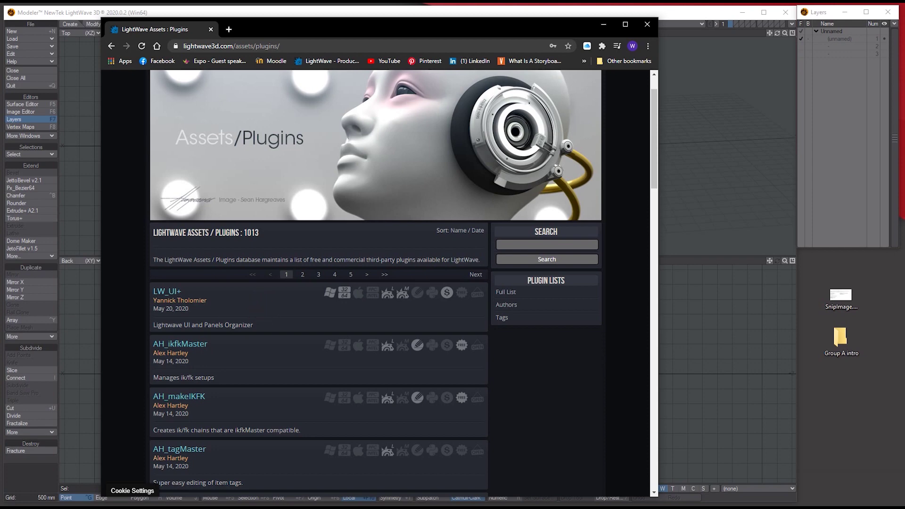
# View the uploads on the erikals YouTube channel, and minimise both browser windows to return to LightWave Modeler.
pyautogui.click(273, 315)
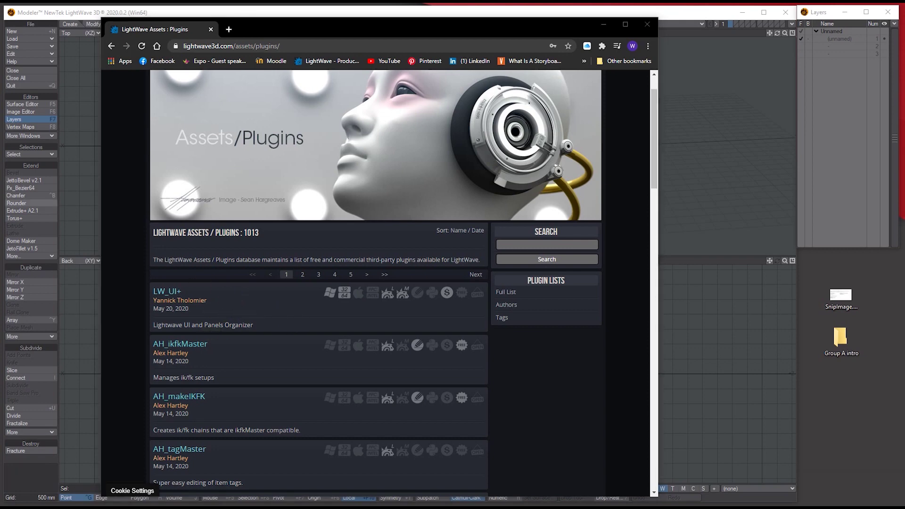
pyautogui.moveTo(0, 61); pyautogui.dragTo(343, 50)
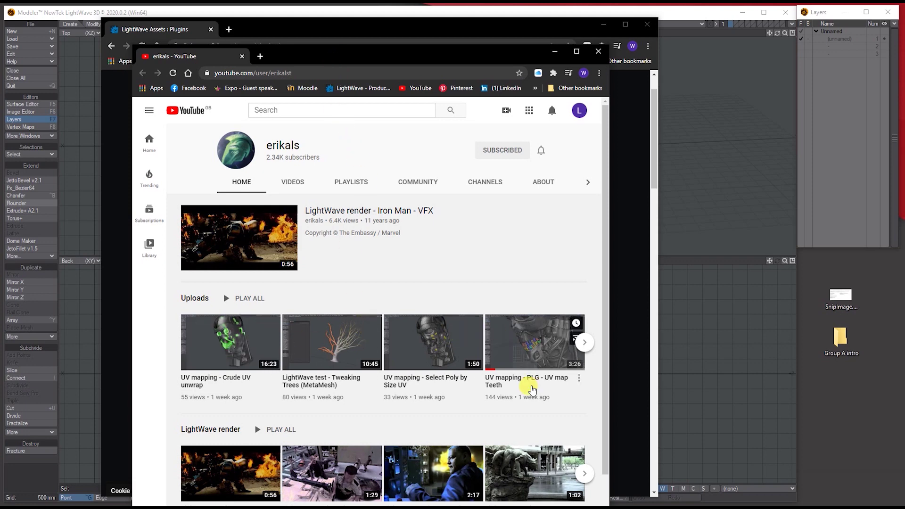
pyautogui.scroll(-1, 528, 389)
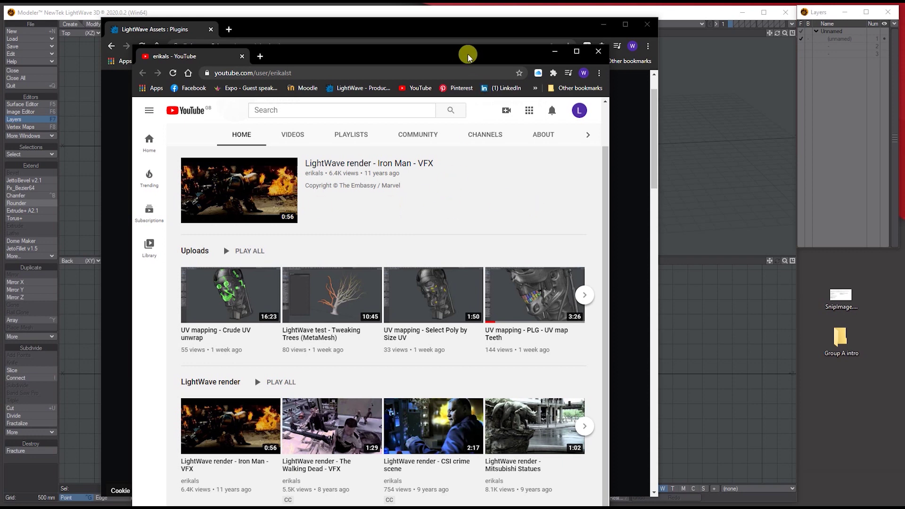
pyautogui.click(555, 51)
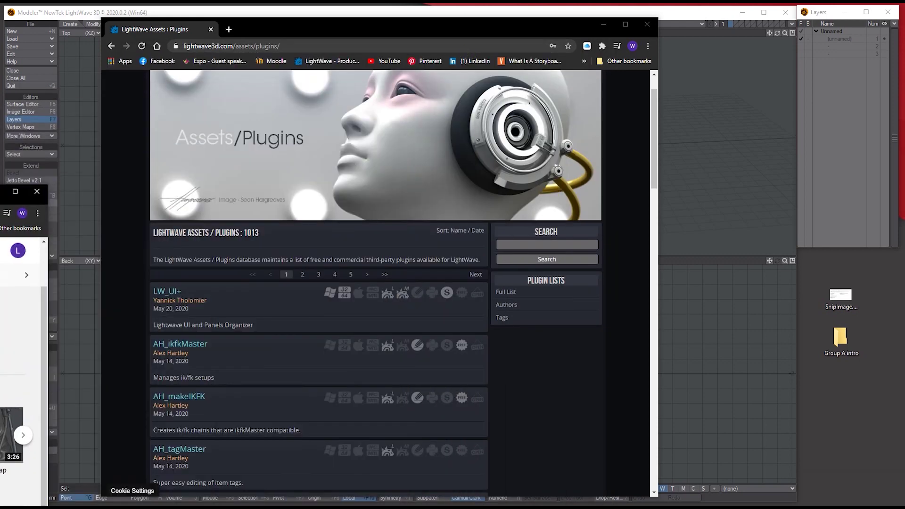
pyautogui.click(277, 30)
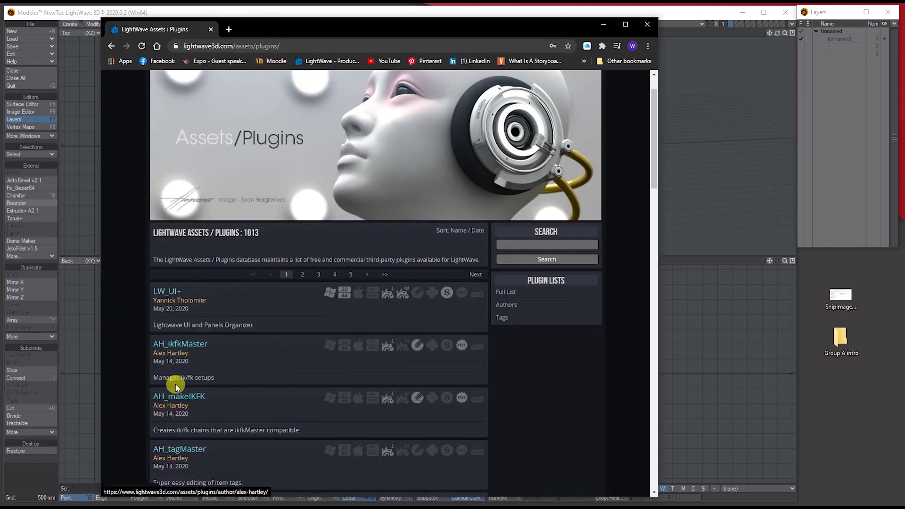
pyautogui.click(604, 25)
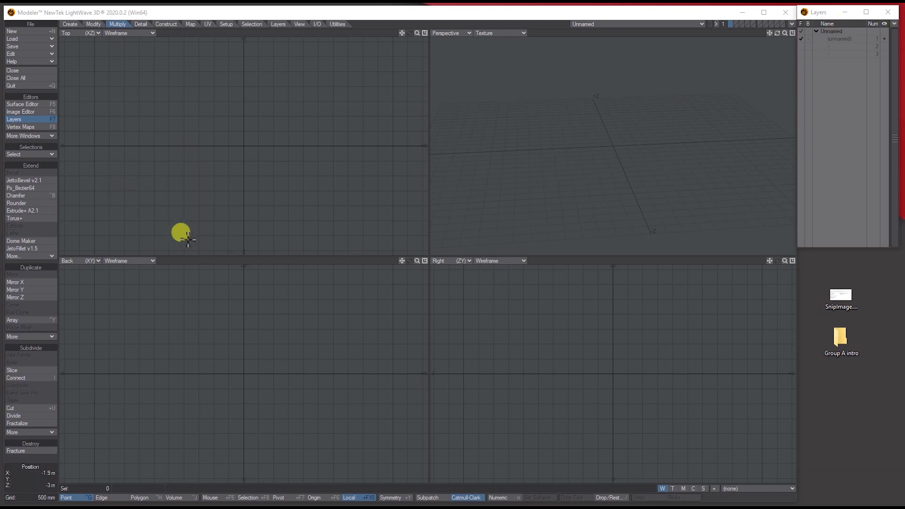
# Draw a curved path with six knots across the Top view using the Px_Bezier64 tool, with its numeric options open.
pyautogui.click(28, 189)
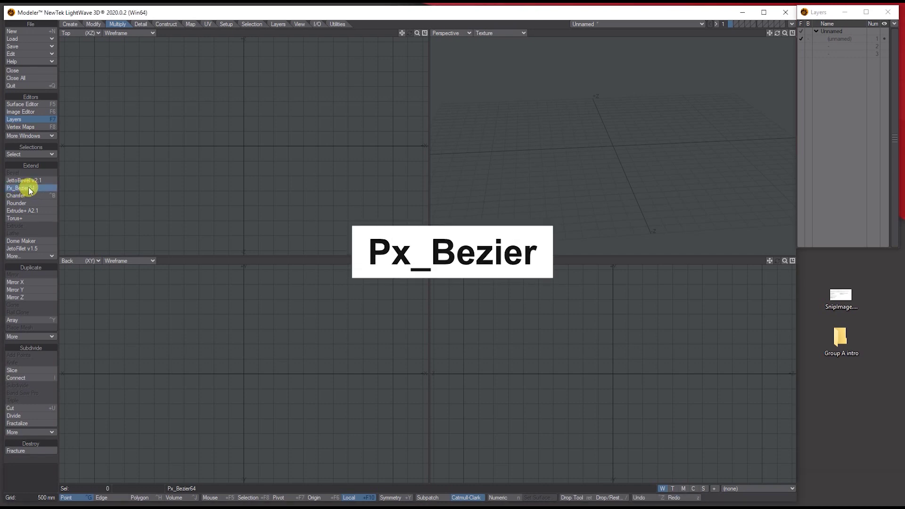
pyautogui.press('n')
pyautogui.moveTo(387, 126); pyautogui.dragTo(496, 139)
pyautogui.click(116, 179)
pyautogui.click(139, 129)
pyautogui.moveTo(183, 95); pyautogui.dragTo(276, 150)
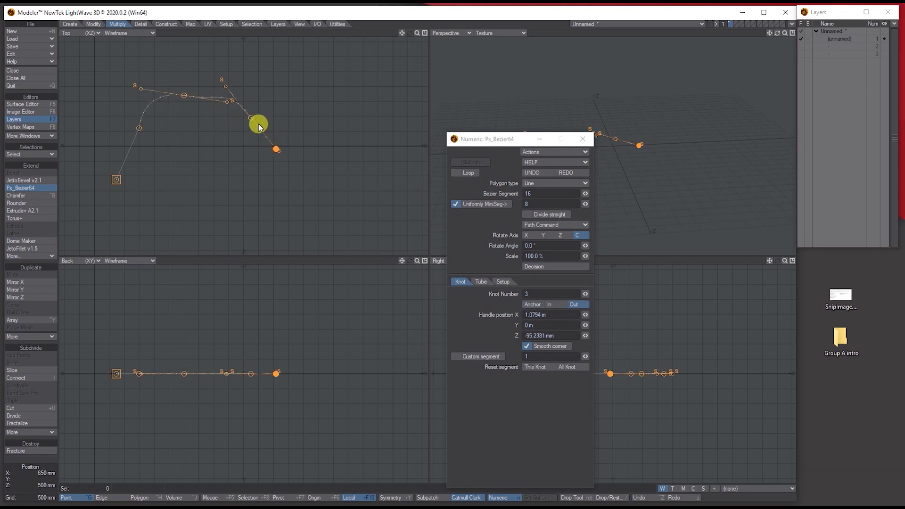
pyautogui.moveTo(321, 167); pyautogui.dragTo(369, 170)
pyautogui.moveTo(356, 202); pyautogui.dragTo(376, 173)
# Close the Bezier path by enabling Loop and set its polygon type to Face.
pyautogui.moveTo(778, 34)
pyautogui.mouseDown()
pyautogui.moveTo(797, 37)
pyautogui.moveTo(775, 35)
pyautogui.mouseUp()
pyautogui.moveTo(481, 140); pyautogui.dragTo(461, 136)
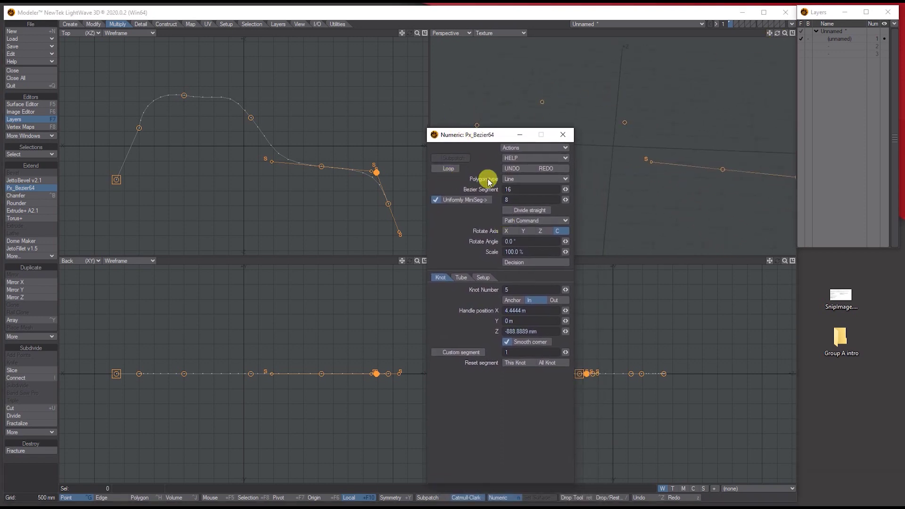
pyautogui.click(532, 180)
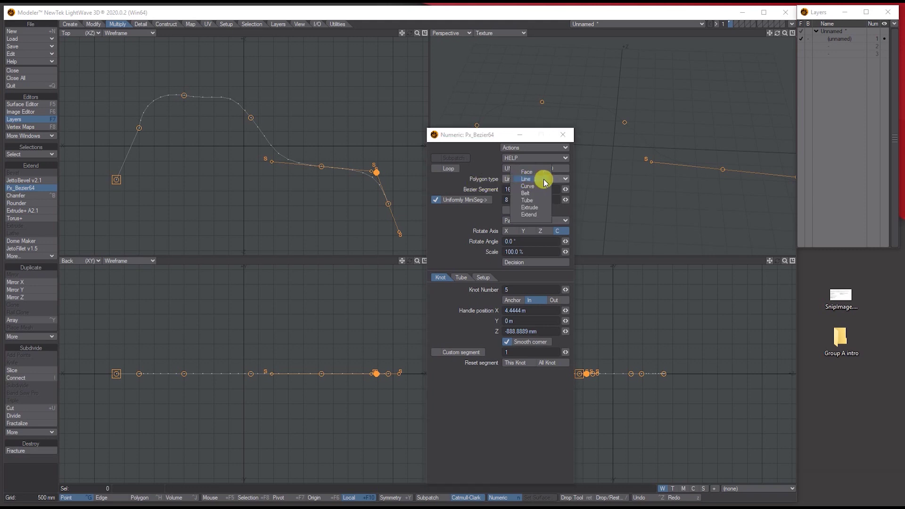
pyautogui.click(544, 179)
pyautogui.click(447, 169)
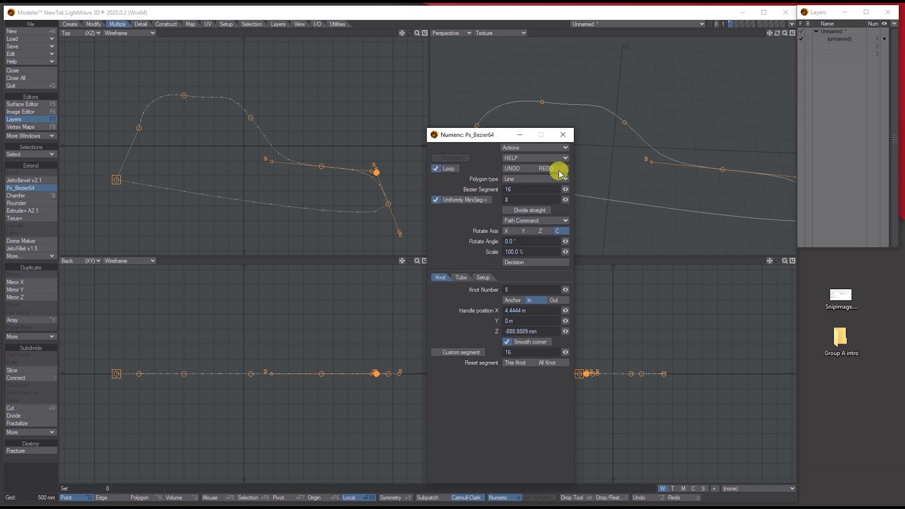
pyautogui.click(546, 179)
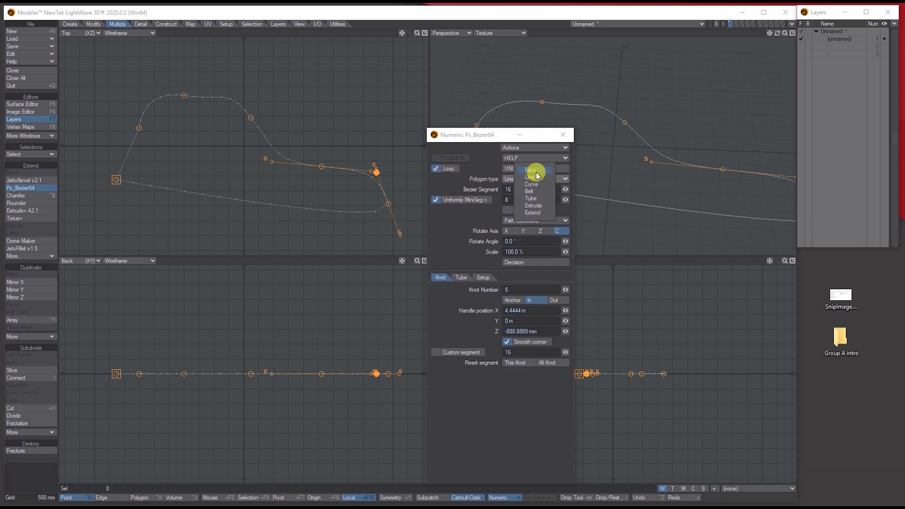
pyautogui.click(530, 169)
pyautogui.moveTo(483, 135); pyautogui.dragTo(428, 231)
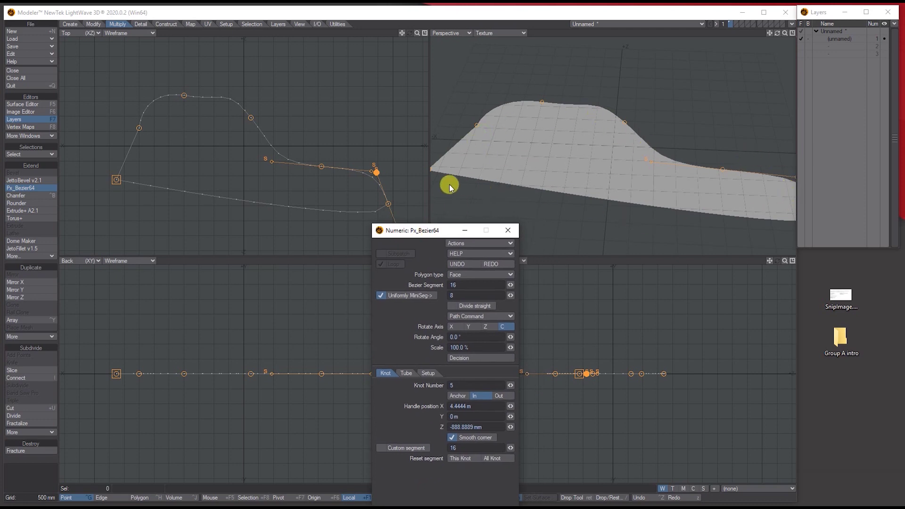
# Move the end knot inward in the Top view and place knot 4's outgoing handle at about X 3.1 m, Z -1.27 m.
pyautogui.moveTo(388, 204); pyautogui.dragTo(325, 214)
pyautogui.moveTo(372, 172); pyautogui.dragTo(336, 185)
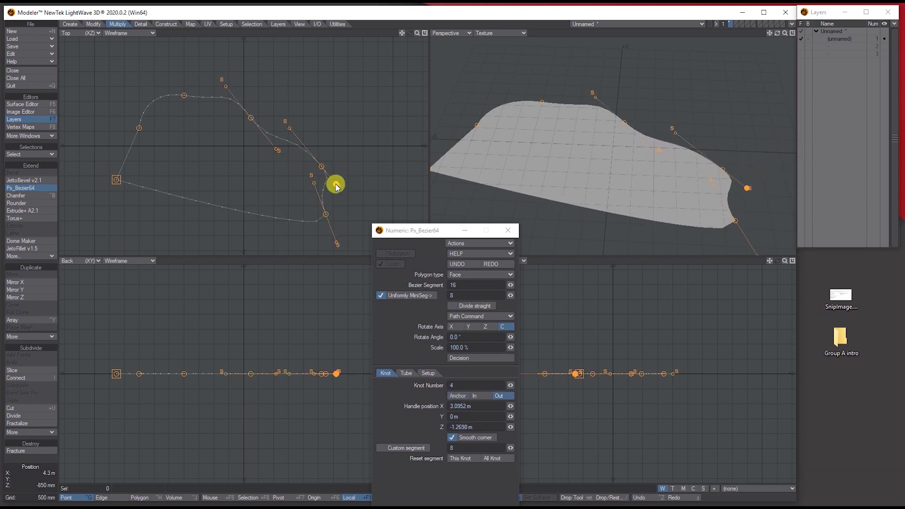
pyautogui.moveTo(426, 233); pyautogui.dragTo(437, 173)
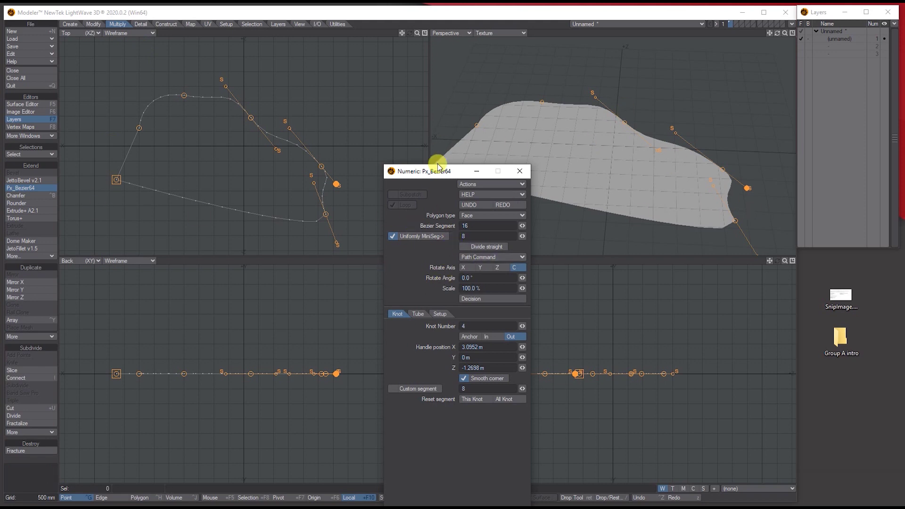
pyautogui.moveTo(435, 173); pyautogui.dragTo(442, 152)
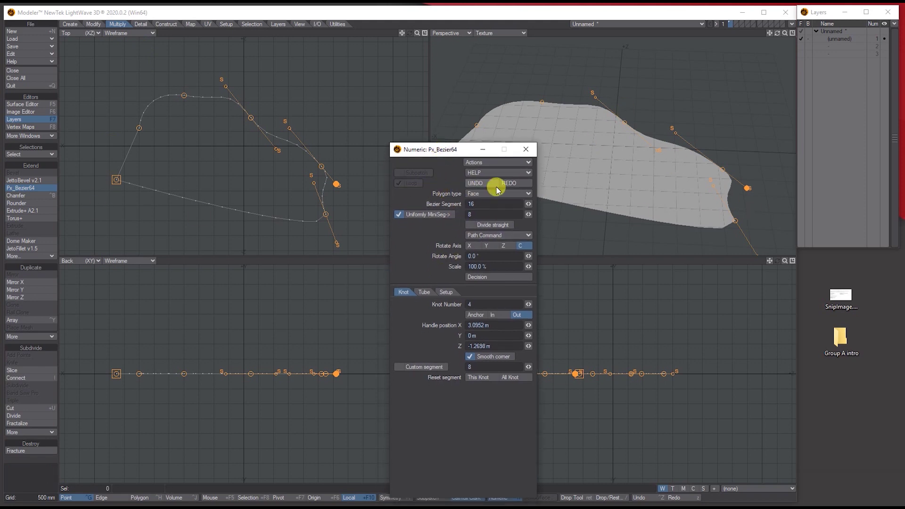
# Set the Bezier polygon type to Line and disable Loop to open the path.
pyautogui.click(482, 193)
pyautogui.click(485, 198)
pyautogui.click(418, 185)
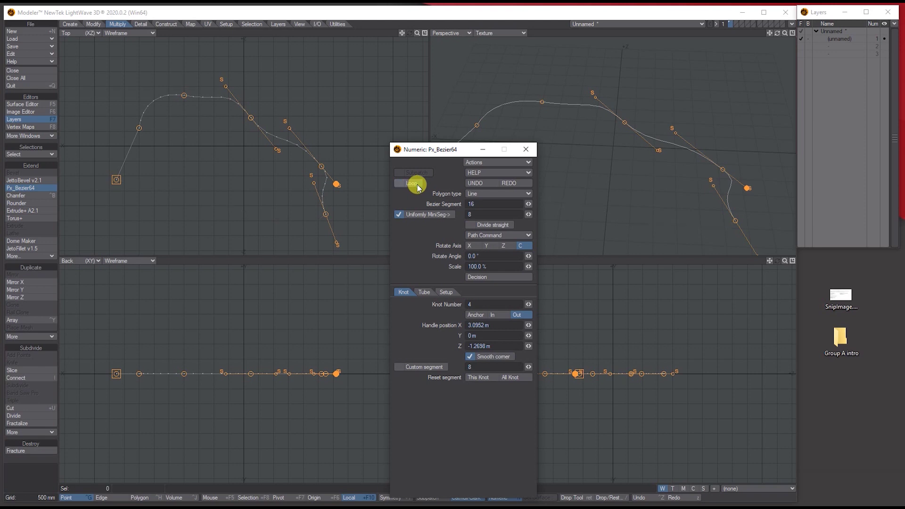
# Try the Curve polygon type on the path and switch it to Belt.
pyautogui.click(481, 193)
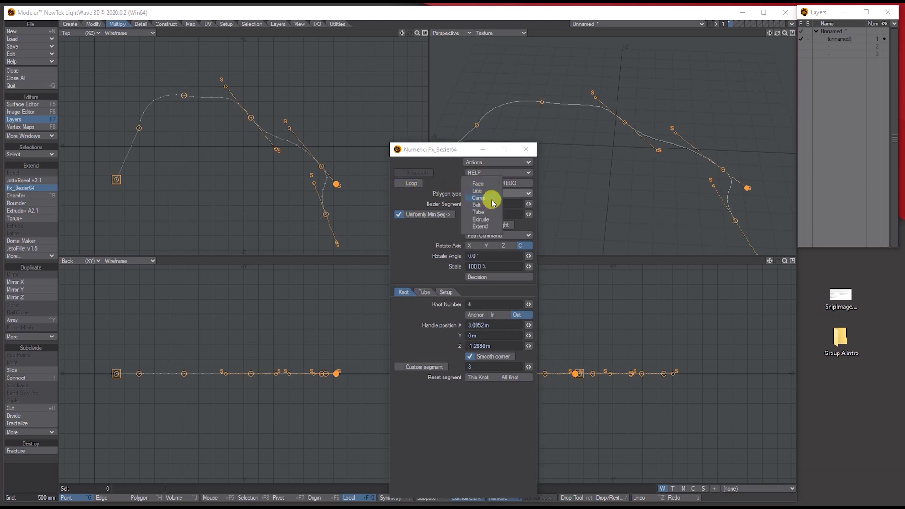
pyautogui.click(492, 199)
pyautogui.click(489, 193)
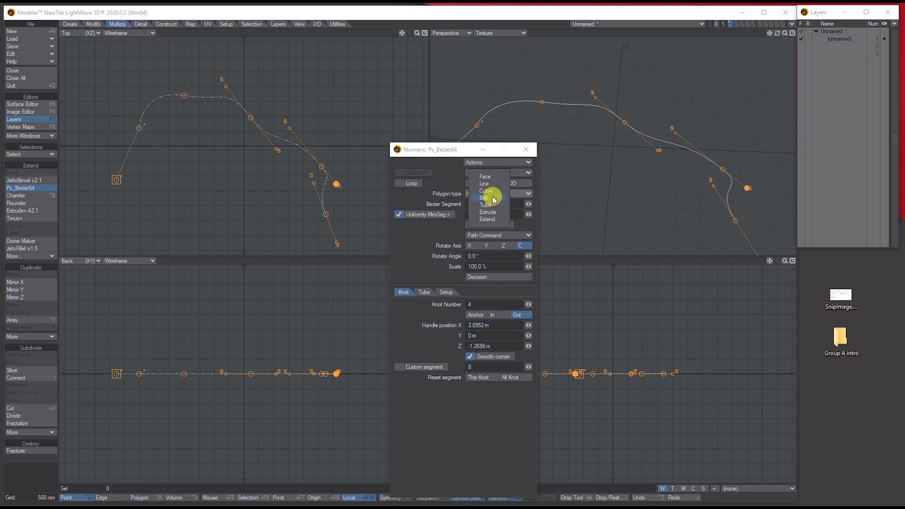
pyautogui.click(493, 199)
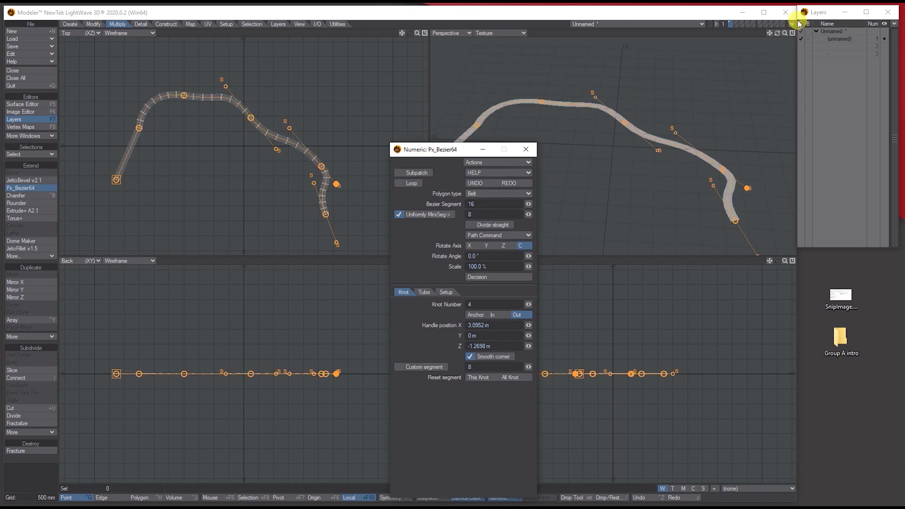
# Reshape the path in the Top view by moving knots 1 and 3 and adjusting the outgoing handles of knots 2 and 3.
pyautogui.moveTo(785, 33); pyautogui.dragTo(658, 77)
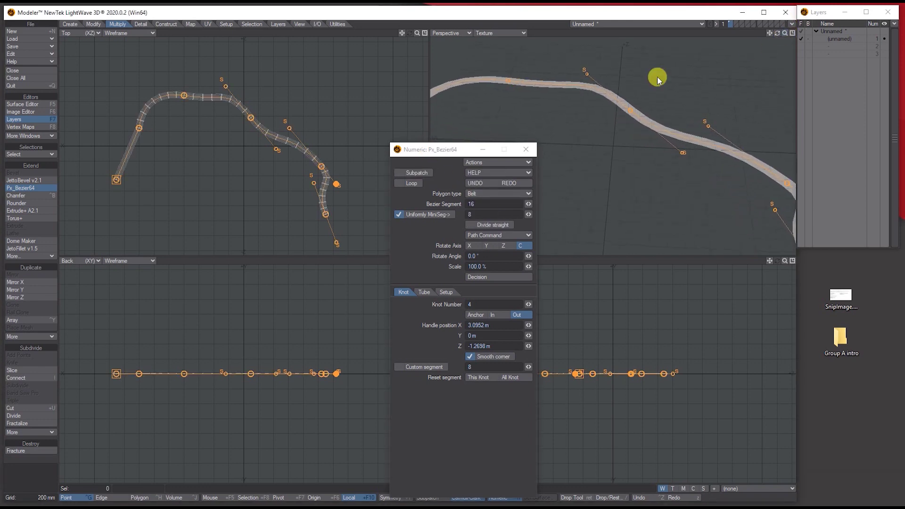
pyautogui.moveTo(141, 127); pyautogui.dragTo(117, 140)
pyautogui.moveTo(787, 33); pyautogui.dragTo(694, 106)
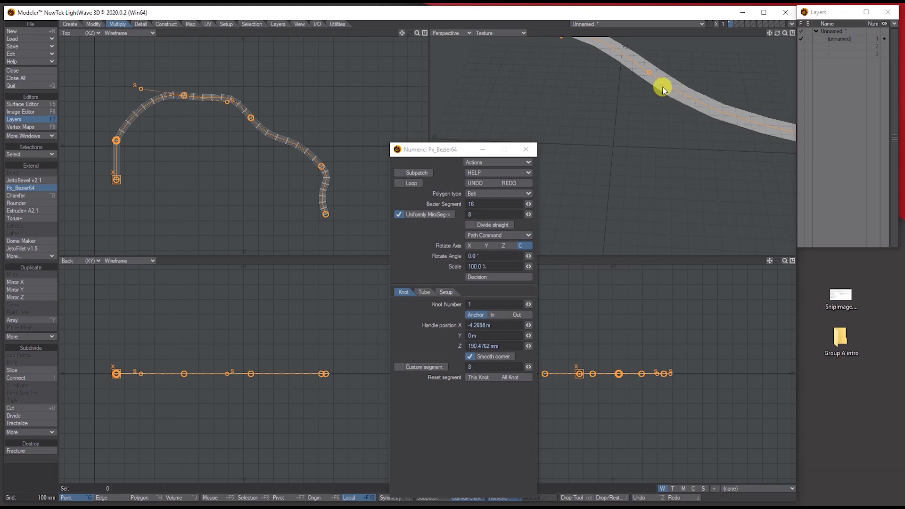
pyautogui.moveTo(785, 33); pyautogui.dragTo(786, 35)
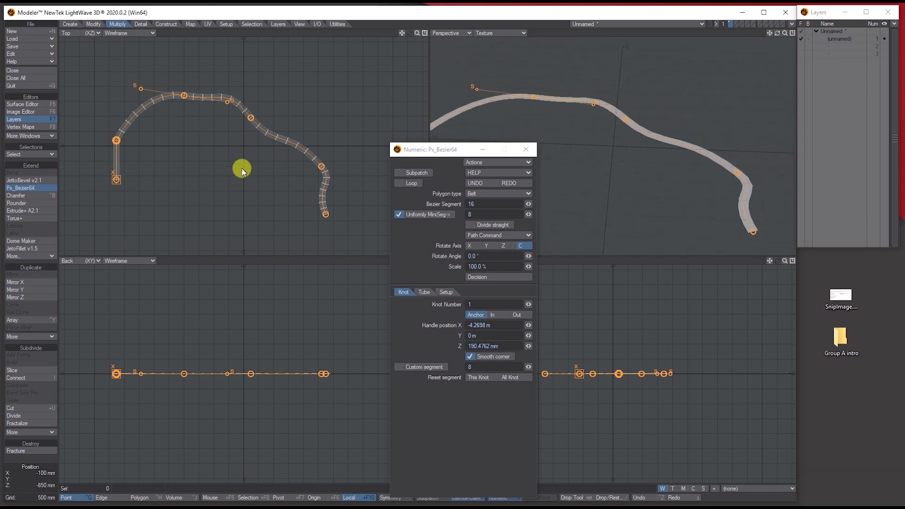
pyautogui.moveTo(252, 119); pyautogui.dragTo(326, 100)
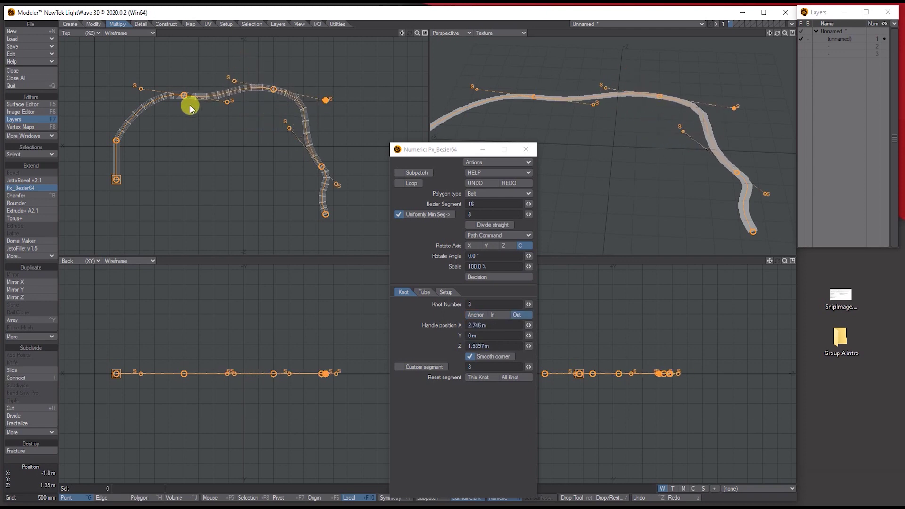
pyautogui.moveTo(225, 105)
pyautogui.mouseDown()
pyautogui.moveTo(196, 105)
pyautogui.moveTo(232, 104)
pyautogui.mouseUp()
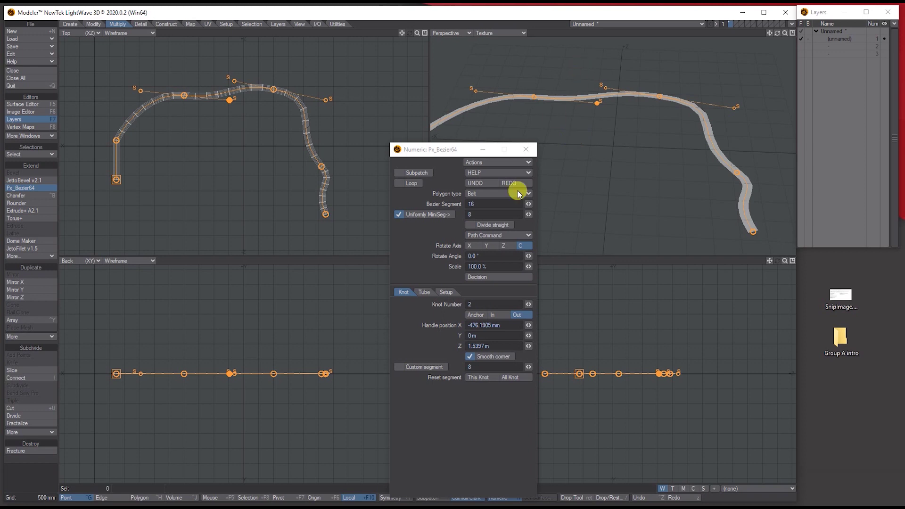
# Set the Bezier path's polygon type to Tube.
pyautogui.click(476, 195)
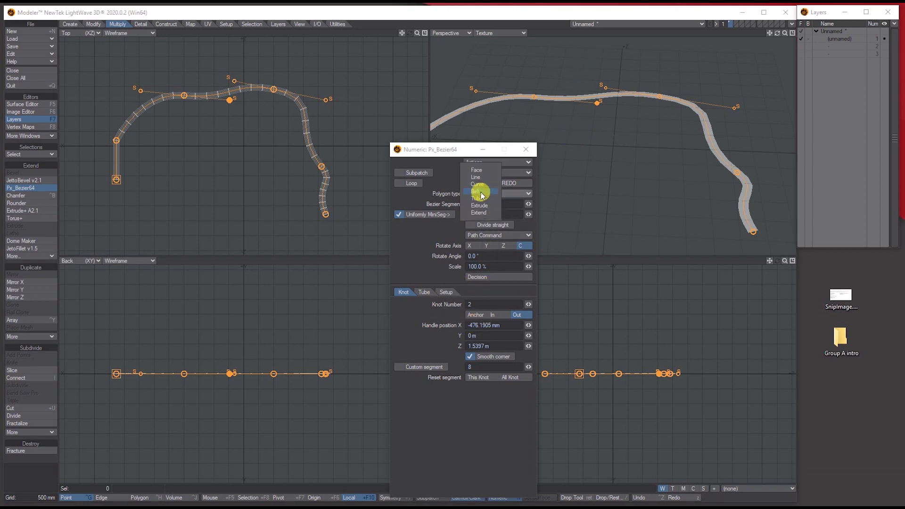
pyautogui.click(482, 197)
pyautogui.moveTo(778, 34); pyautogui.dragTo(555, 22)
# Set the Perspective viewport's display style to Textured Wire to show the tube's polygons.
pyautogui.click(504, 33)
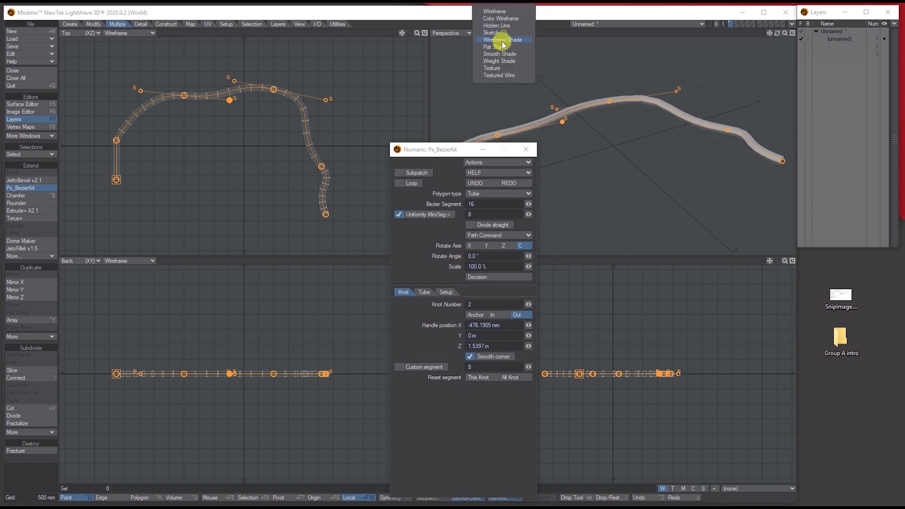
pyautogui.click(499, 76)
pyautogui.moveTo(438, 149); pyautogui.dragTo(278, 296)
pyautogui.moveTo(774, 36); pyautogui.dragTo(781, 34)
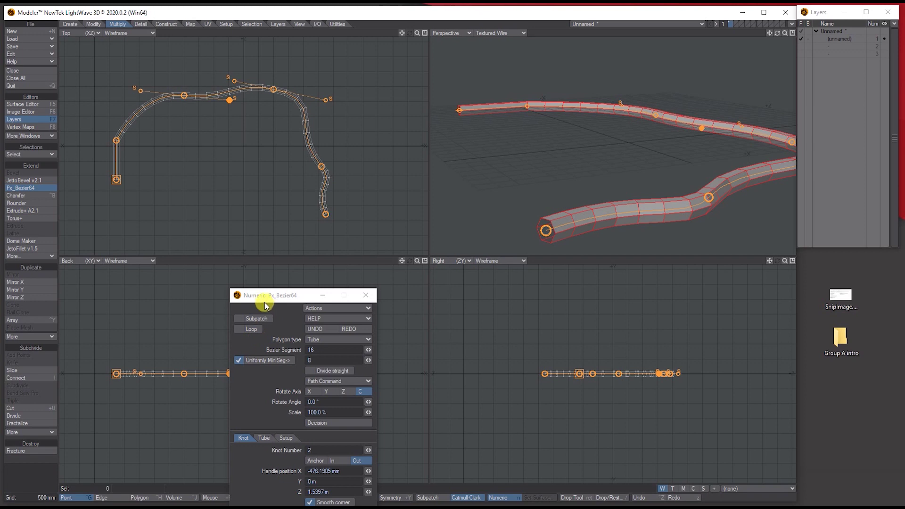
# Toggle Loop on and back off for the tube, and enable Subpatch.
pyautogui.moveTo(265, 302); pyautogui.dragTo(356, 191)
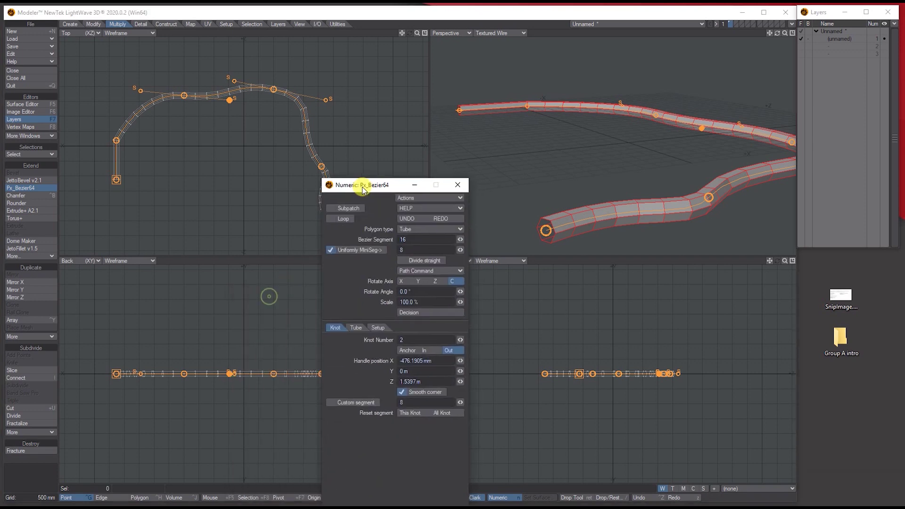
pyautogui.click(332, 220)
pyautogui.click(331, 219)
pyautogui.click(343, 209)
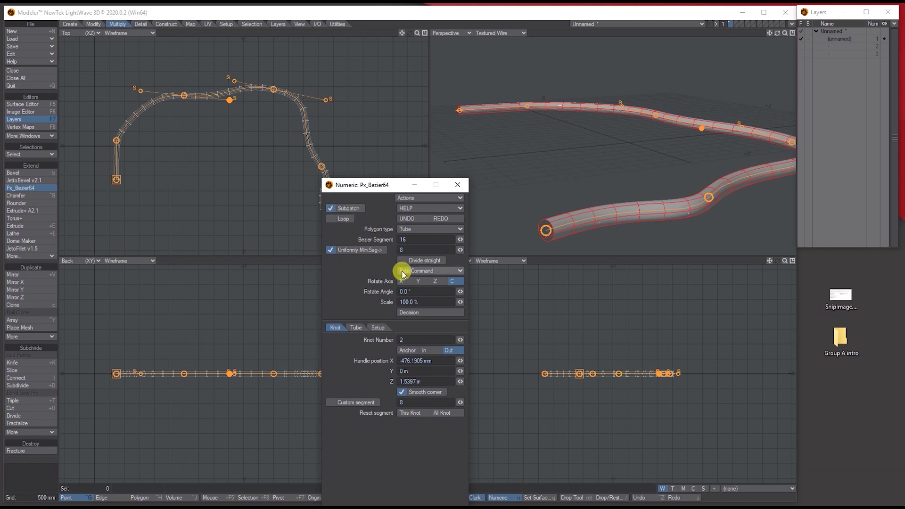
# Set the tube's segments to 8, radius to 208 mm, heading to 2.0° and axis rotation to -3.1°.
pyautogui.click(356, 328)
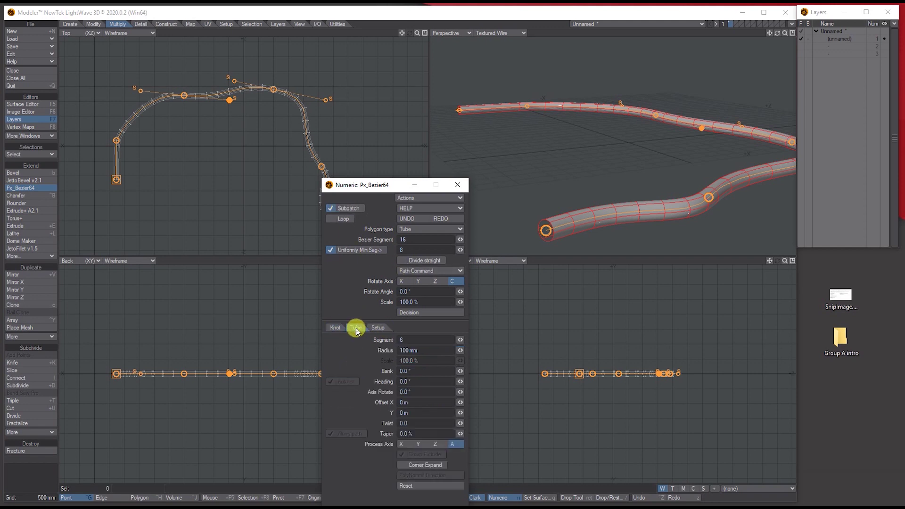
pyautogui.click(460, 339)
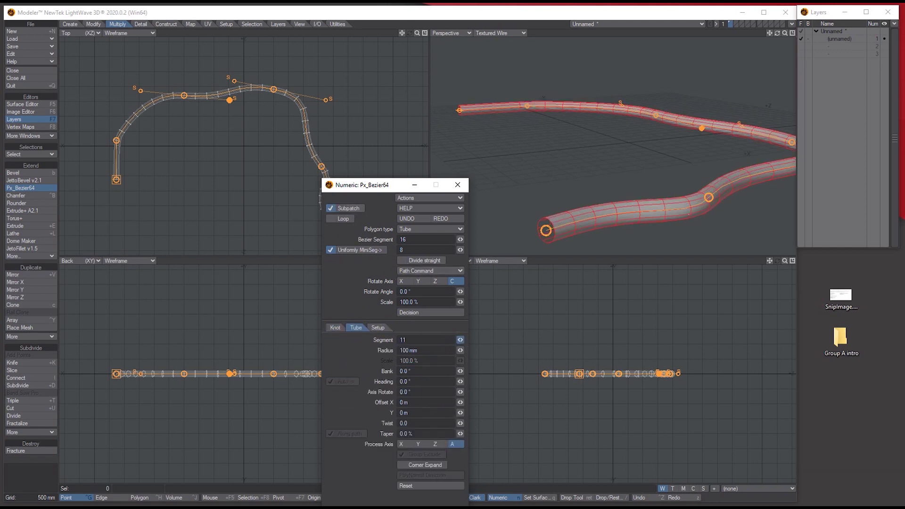
pyautogui.moveTo(460, 352); pyautogui.dragTo(493, 352)
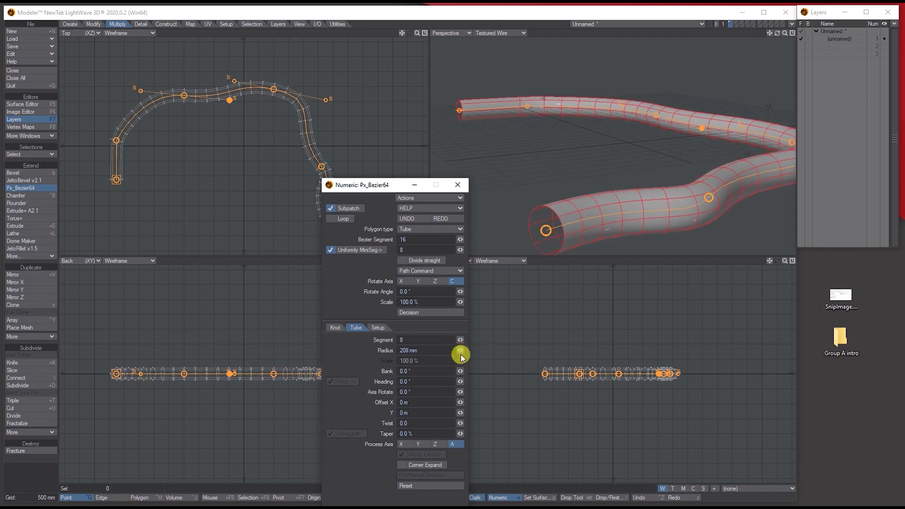
pyautogui.click(461, 382)
pyautogui.moveTo(460, 381)
pyautogui.mouseDown()
pyautogui.moveTo(472, 392)
pyautogui.moveTo(458, 379)
pyautogui.mouseUp()
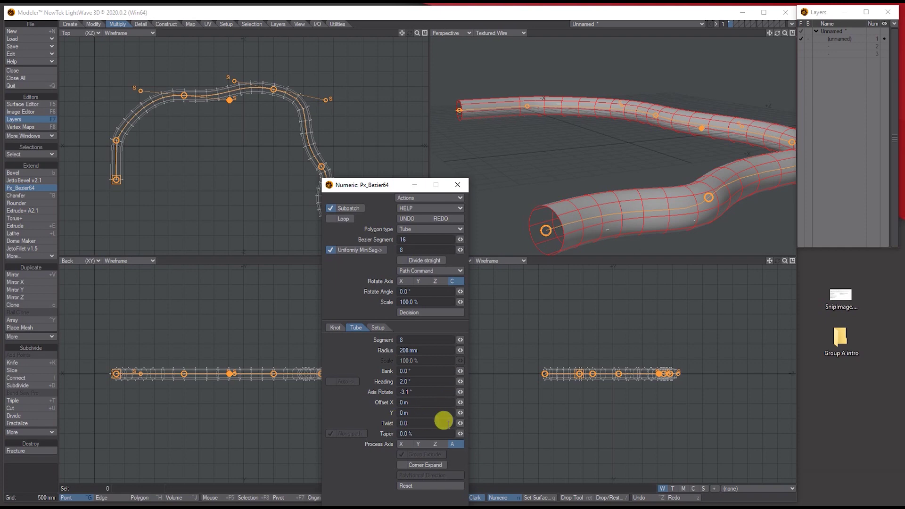
# Try a twist of 7.45 and a slight taper along the tube's path, and reset both to 0.
pyautogui.moveTo(460, 423)
pyautogui.mouseDown()
pyautogui.moveTo(497, 423)
pyautogui.moveTo(460, 426)
pyautogui.mouseUp()
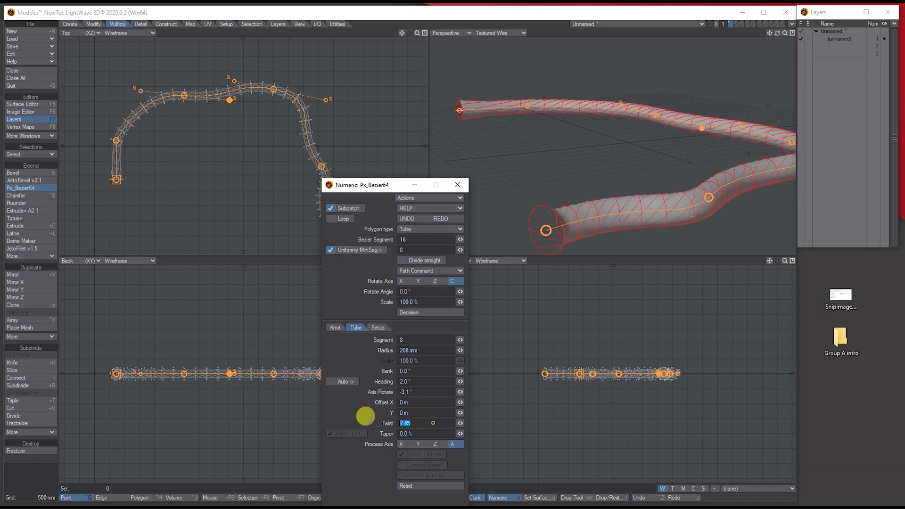
pyautogui.click(424, 423)
pyautogui.write('0')
pyautogui.press('Tab')
pyautogui.moveTo(460, 434)
pyautogui.mouseDown()
pyautogui.moveTo(474, 434)
pyautogui.moveTo(449, 434)
pyautogui.mouseUp()
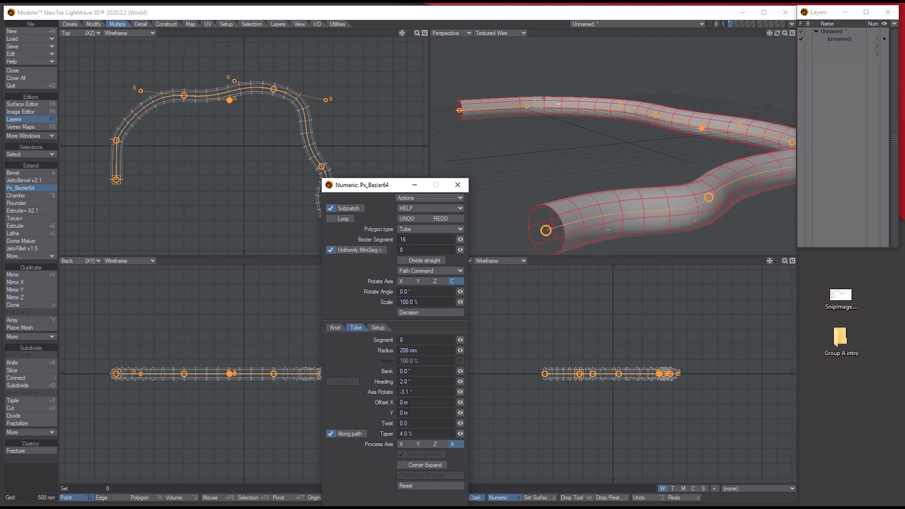
pyautogui.click(347, 431)
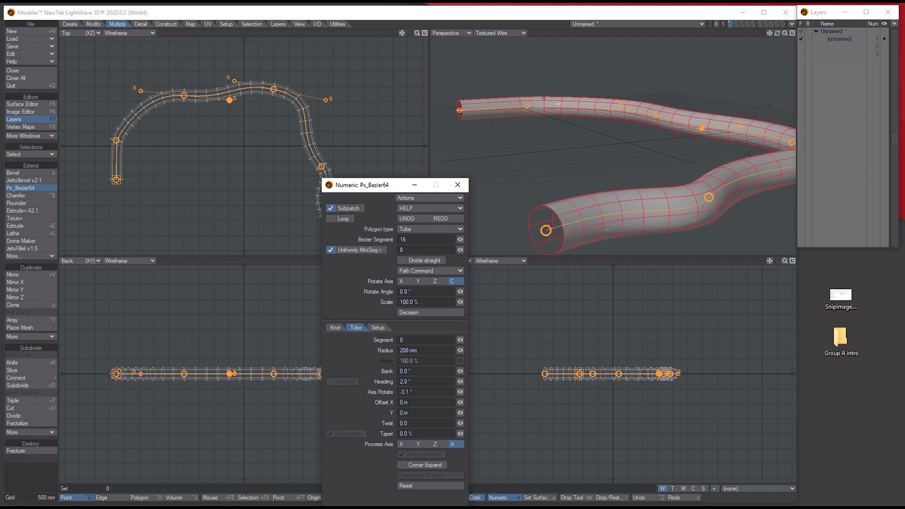
# Raise the tube's Bezier Segment value to 39.
pyautogui.click(415, 231)
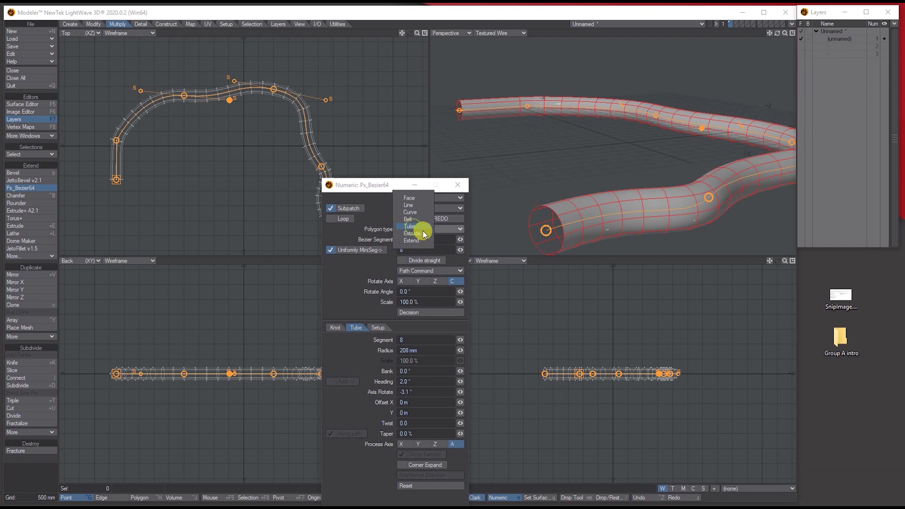
pyautogui.click(346, 186)
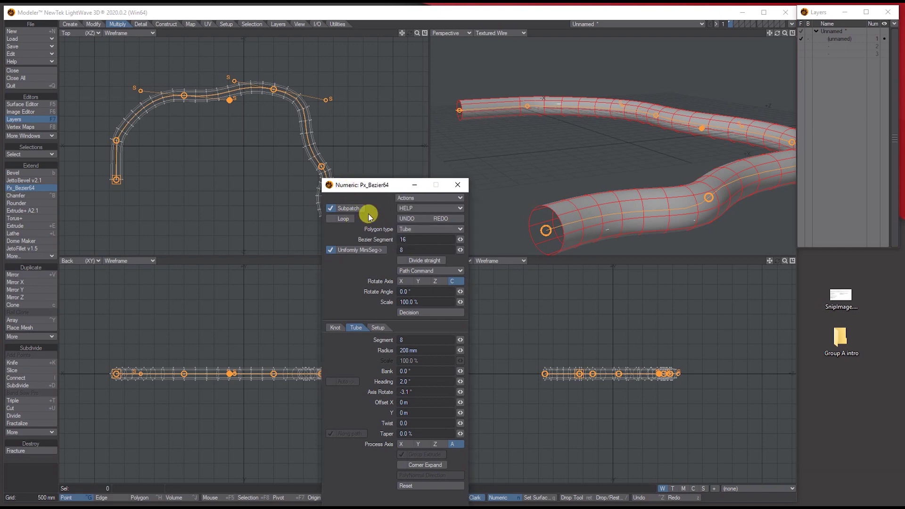
pyautogui.moveTo(372, 184); pyautogui.dragTo(314, 183)
pyautogui.moveTo(776, 37)
pyautogui.mouseDown()
pyautogui.moveTo(788, 42)
pyautogui.moveTo(785, 28)
pyautogui.moveTo(770, 41)
pyautogui.mouseUp()
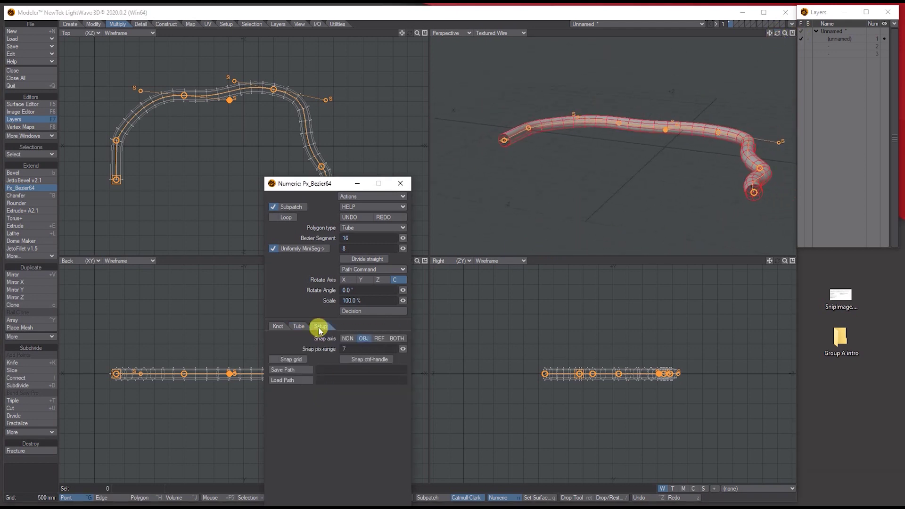
pyautogui.click(278, 327)
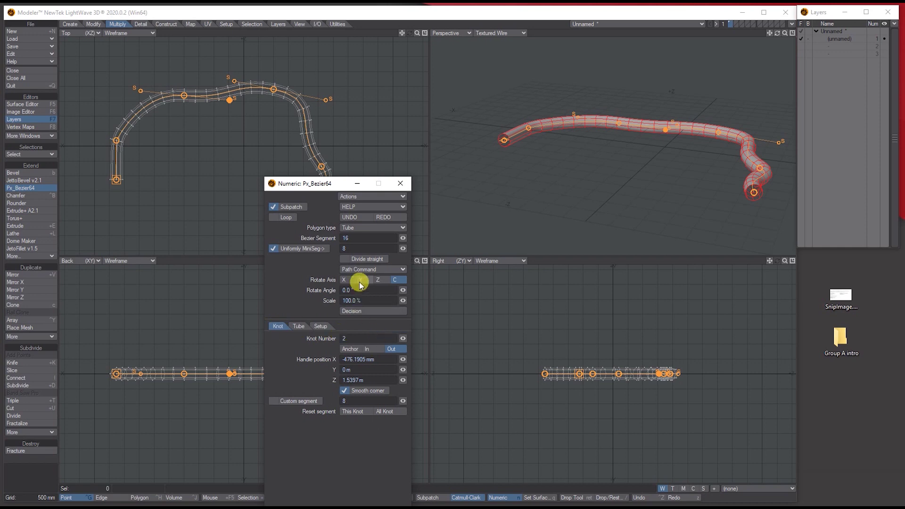
pyautogui.moveTo(402, 238); pyautogui.dragTo(445, 239)
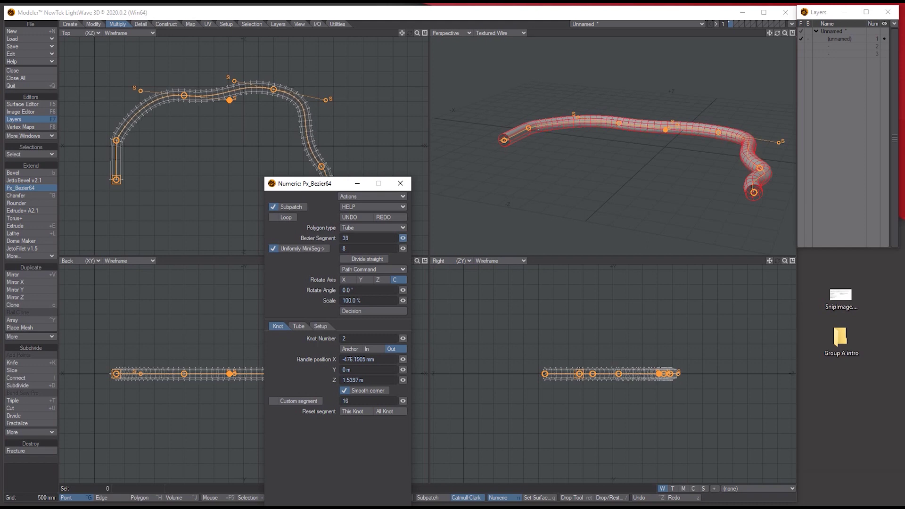
# Change the Bezier path's polygon type to Belt.
pyautogui.click(786, 33)
pyautogui.moveTo(786, 33); pyautogui.dragTo(776, 35)
pyautogui.moveTo(309, 185); pyautogui.dragTo(177, 187)
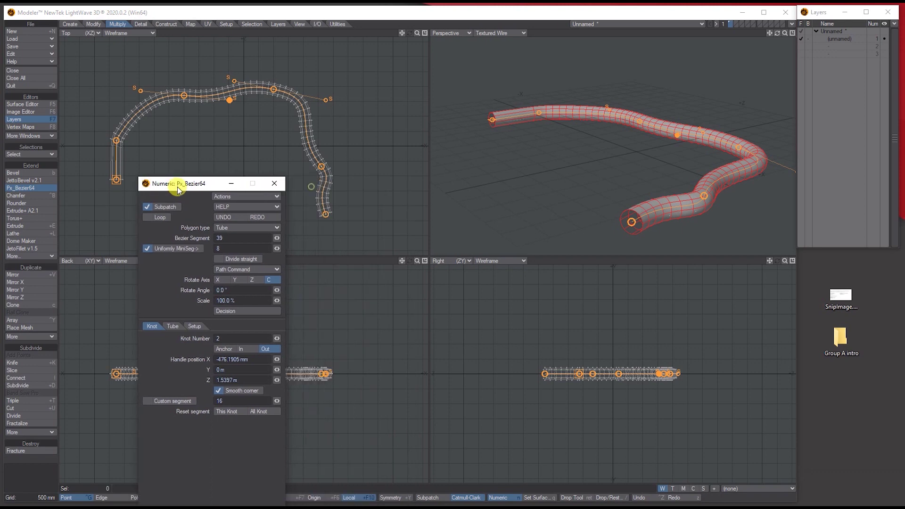
pyautogui.click(215, 227)
pyautogui.click(210, 216)
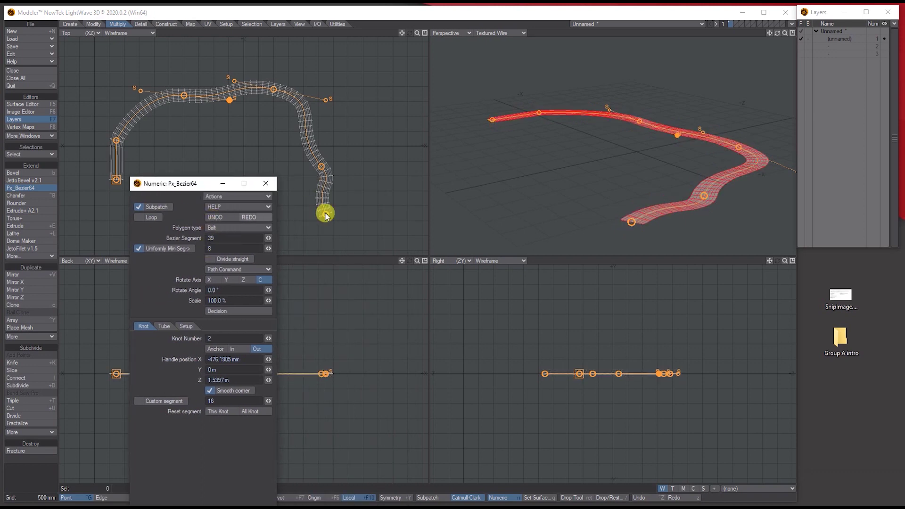
# Set the belt's Bezier Segment to 11 and uniform MiniSeg to 1, and close the numeric settings.
pyautogui.moveTo(268, 238)
pyautogui.mouseDown()
pyautogui.moveTo(242, 238)
pyautogui.moveTo(264, 249)
pyautogui.moveTo(255, 249)
pyautogui.mouseUp()
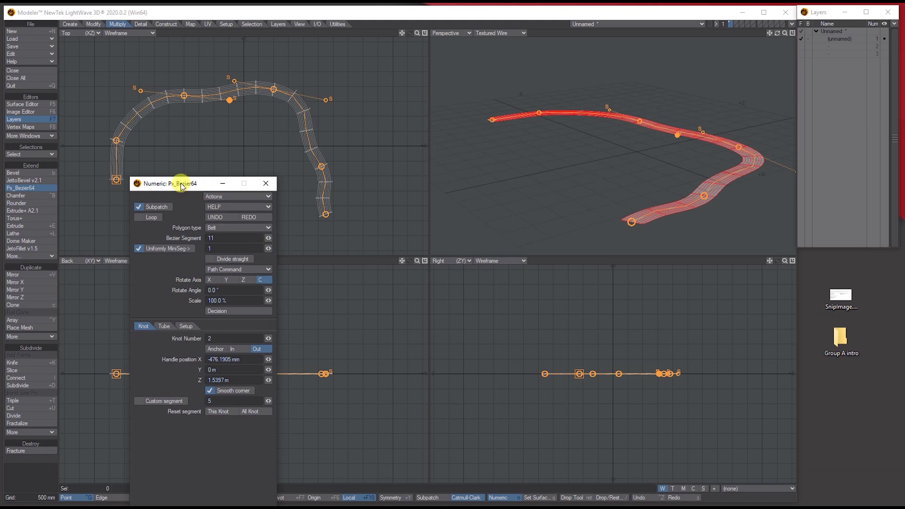
pyautogui.moveTo(179, 183); pyautogui.dragTo(425, 169)
pyautogui.moveTo(778, 33); pyautogui.dragTo(796, 47)
pyautogui.moveTo(407, 172); pyautogui.dragTo(364, 117)
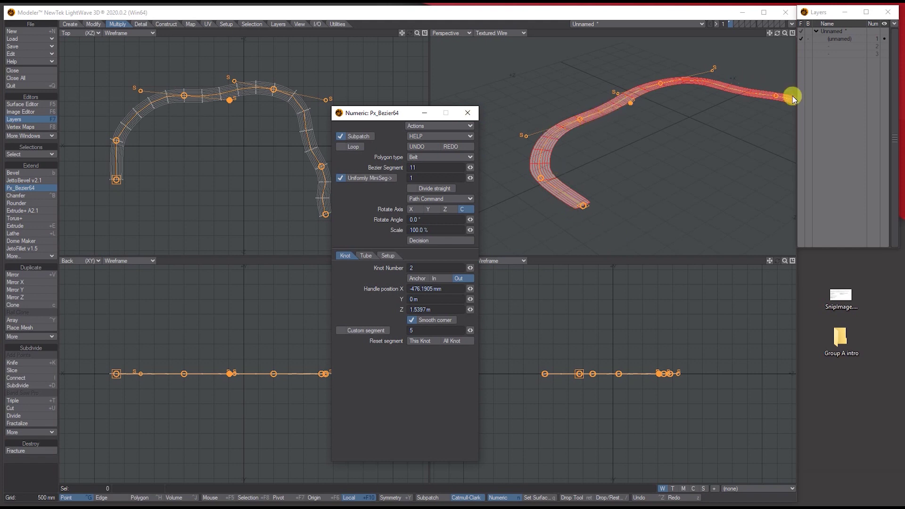
pyautogui.click(469, 114)
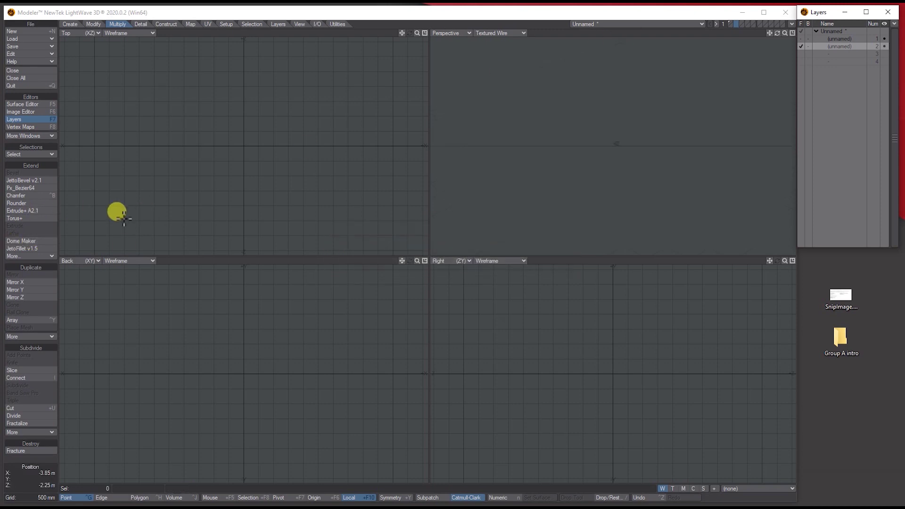
pyautogui.click(38, 242)
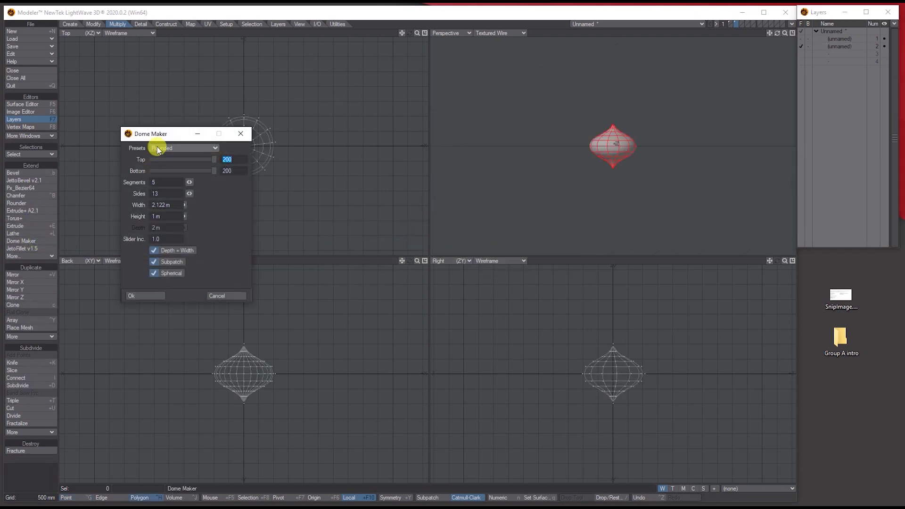
pyautogui.moveTo(158, 138); pyautogui.dragTo(154, 208)
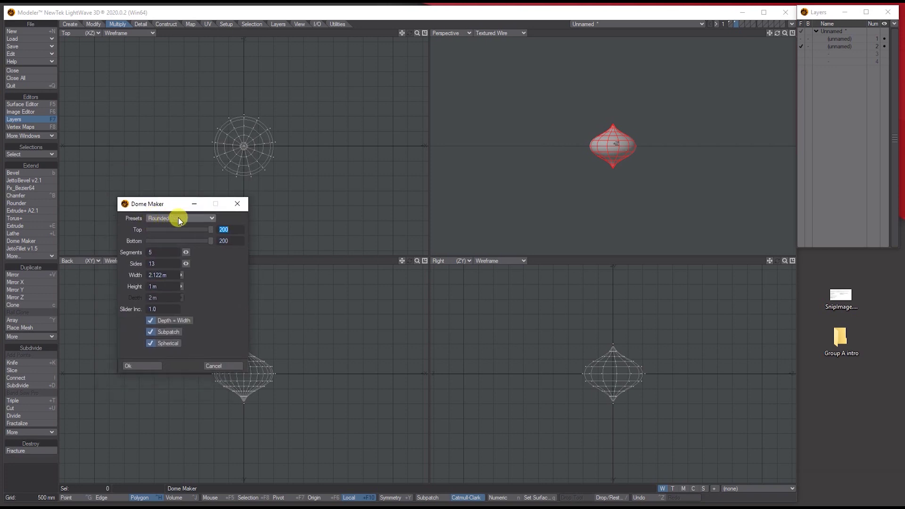
pyautogui.click(785, 35)
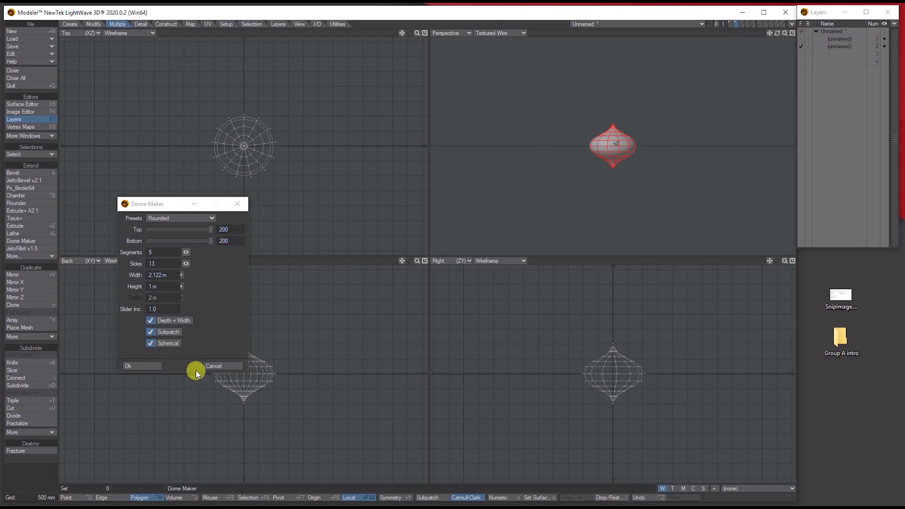
pyautogui.click(216, 365)
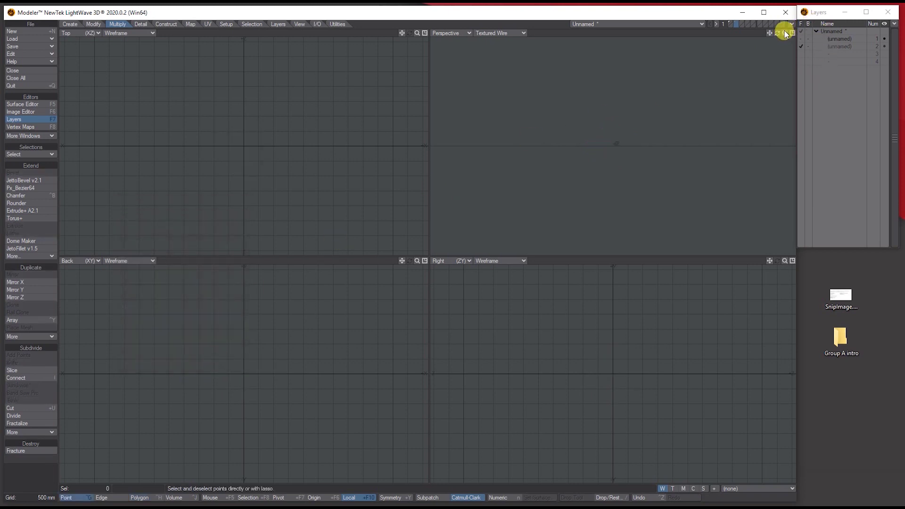
pyautogui.moveTo(784, 36); pyautogui.dragTo(786, 33)
pyautogui.click(792, 33)
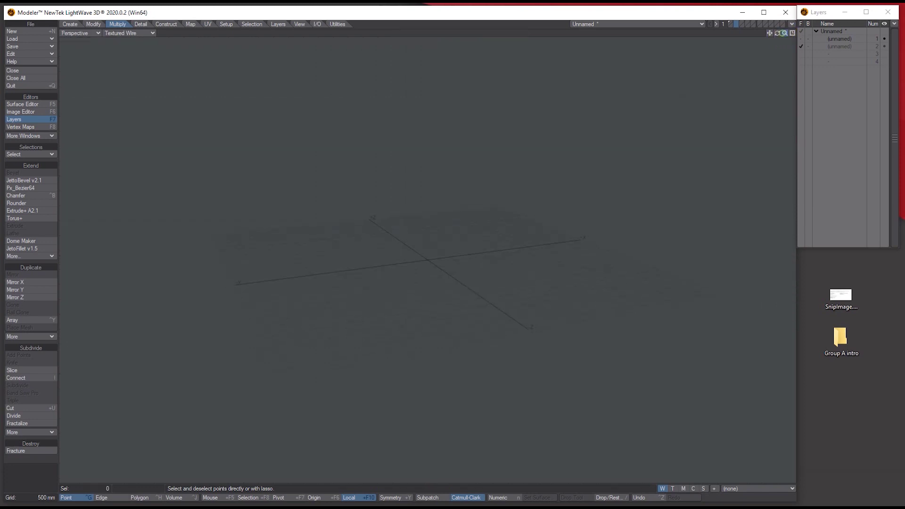
pyautogui.click(35, 241)
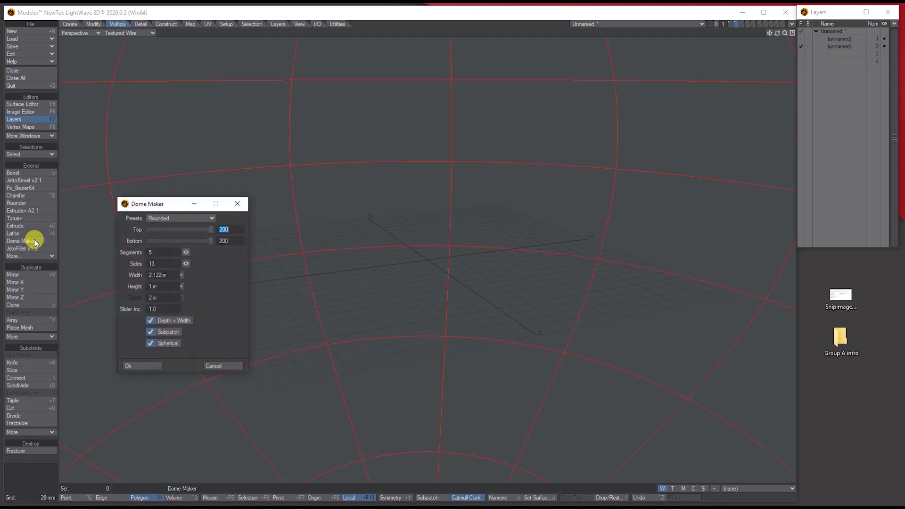
pyautogui.click(787, 33)
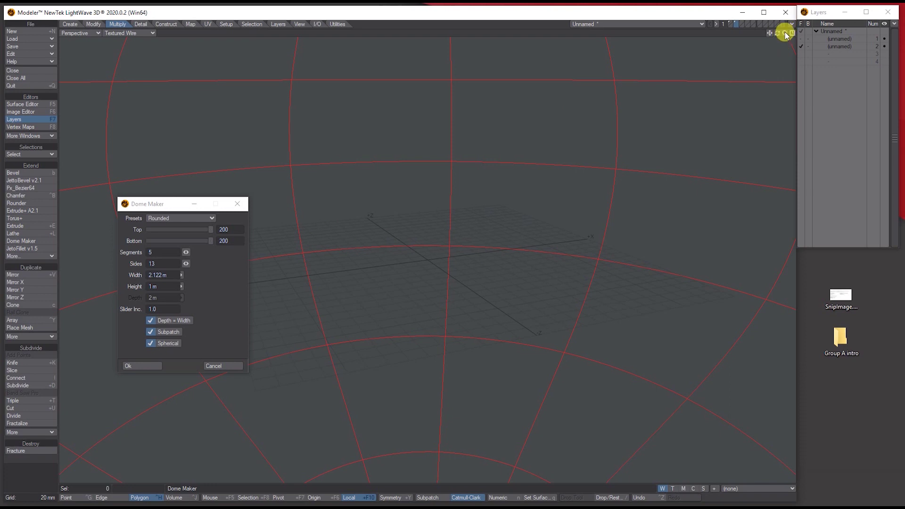
pyautogui.click(222, 368)
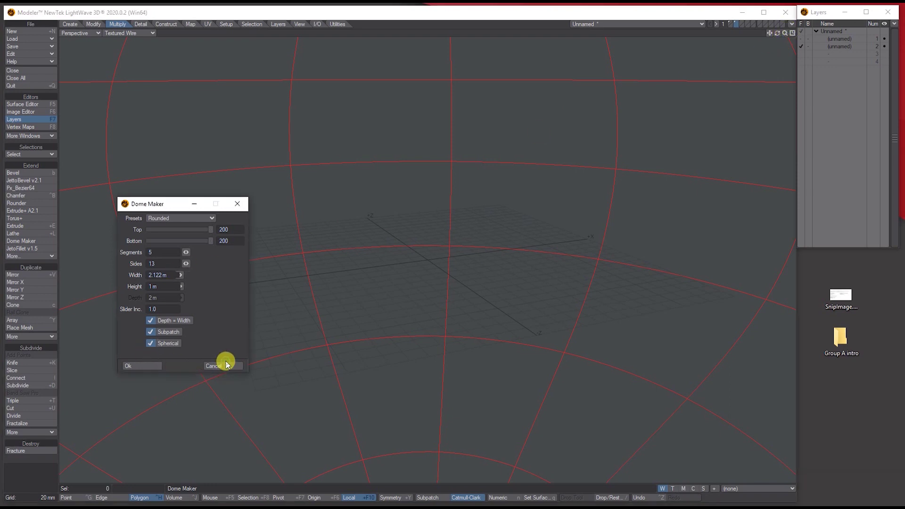
pyautogui.click(224, 367)
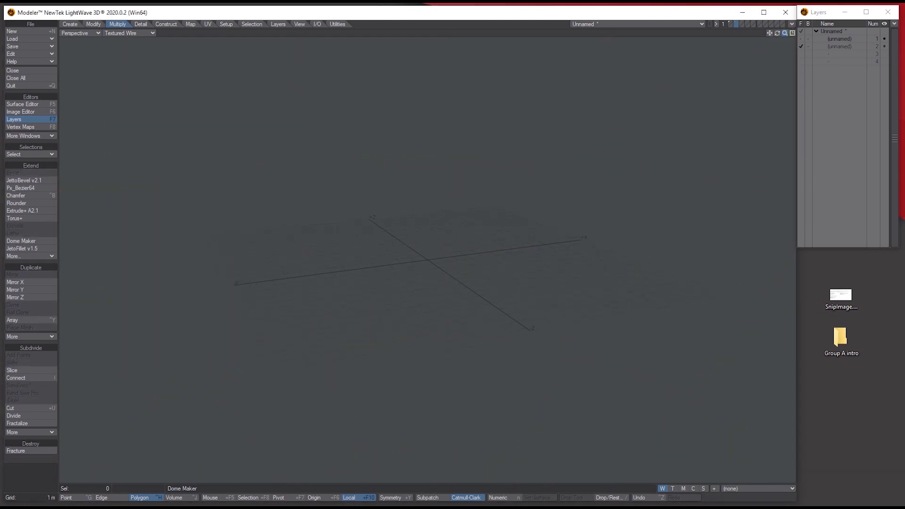
# Try a Dome Maker shape with its height raised to 2.127 m, and cancel it.
pyautogui.click(29, 241)
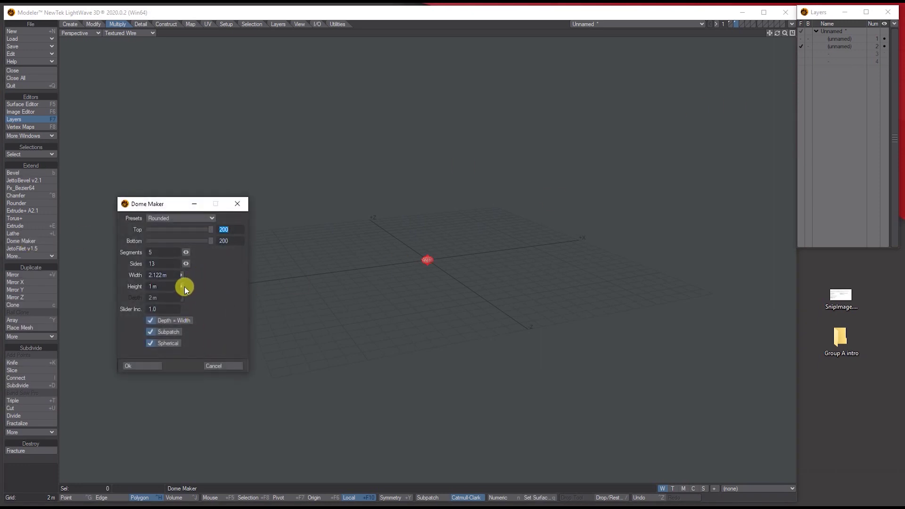
pyautogui.moveTo(180, 287); pyautogui.dragTo(189, 287)
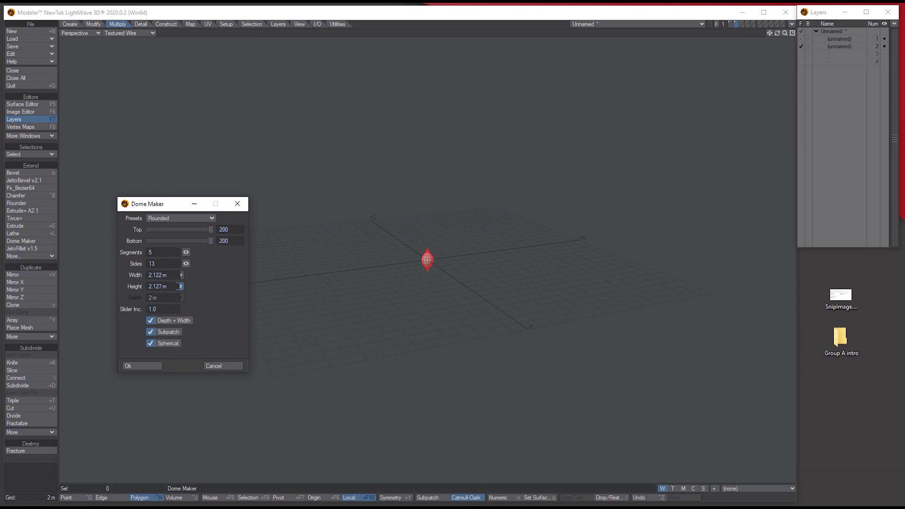
pyautogui.moveTo(181, 286); pyautogui.dragTo(178, 286)
pyautogui.click(216, 365)
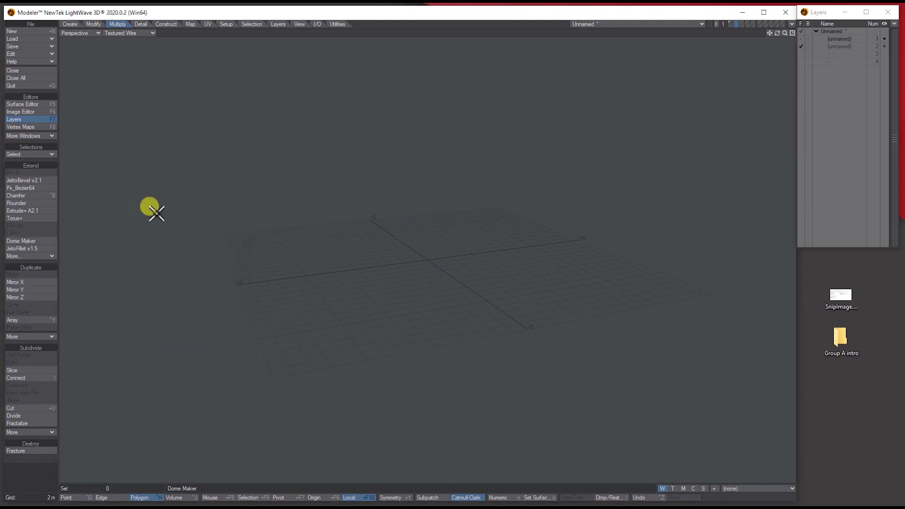
# Restore the four-viewport layout and start a Dome Maker shape with the Cone preset.
pyautogui.click(792, 32)
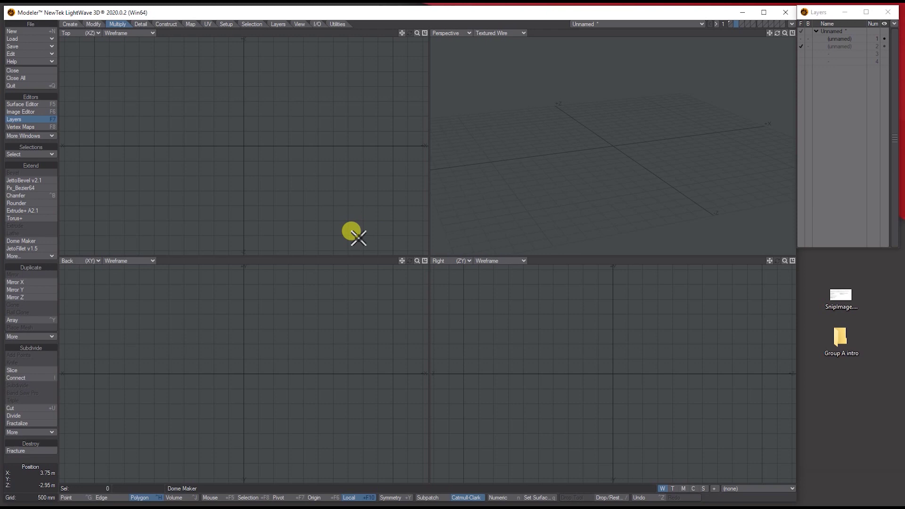
pyautogui.moveTo(778, 32); pyautogui.dragTo(779, 33)
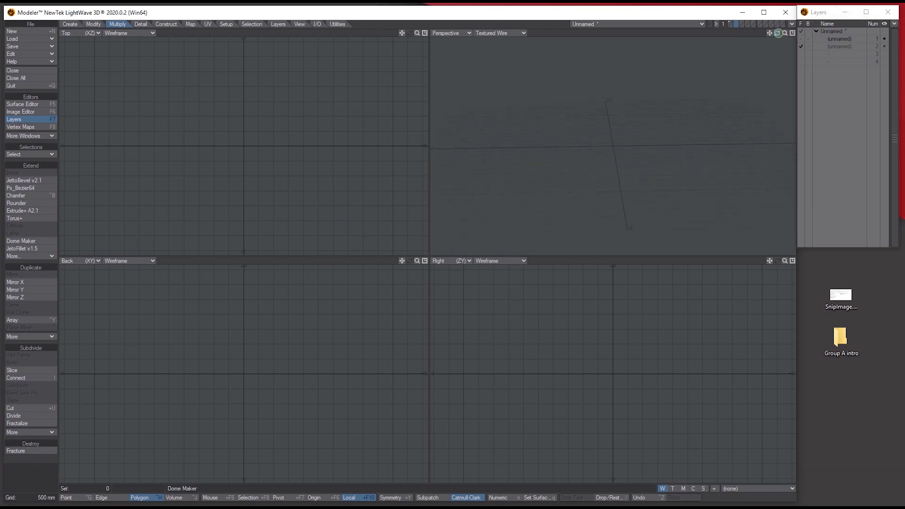
pyautogui.click(26, 241)
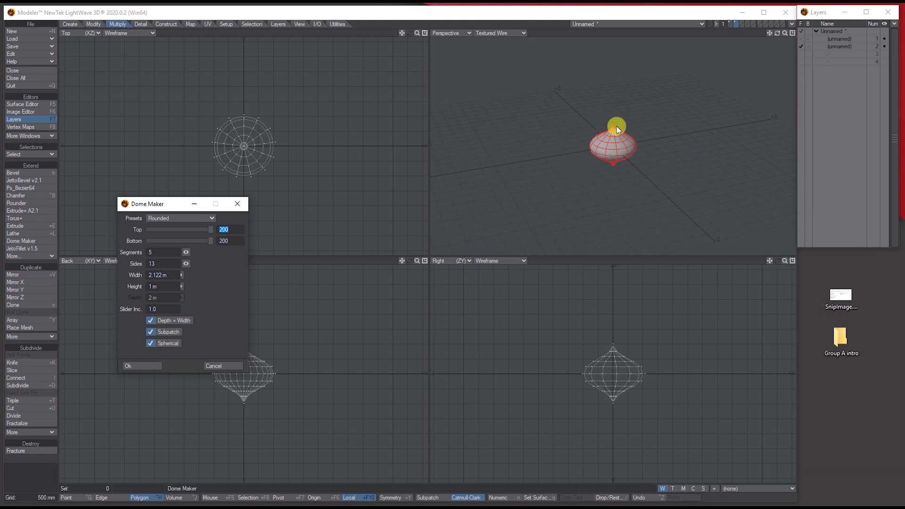
pyautogui.click(158, 219)
pyautogui.click(164, 212)
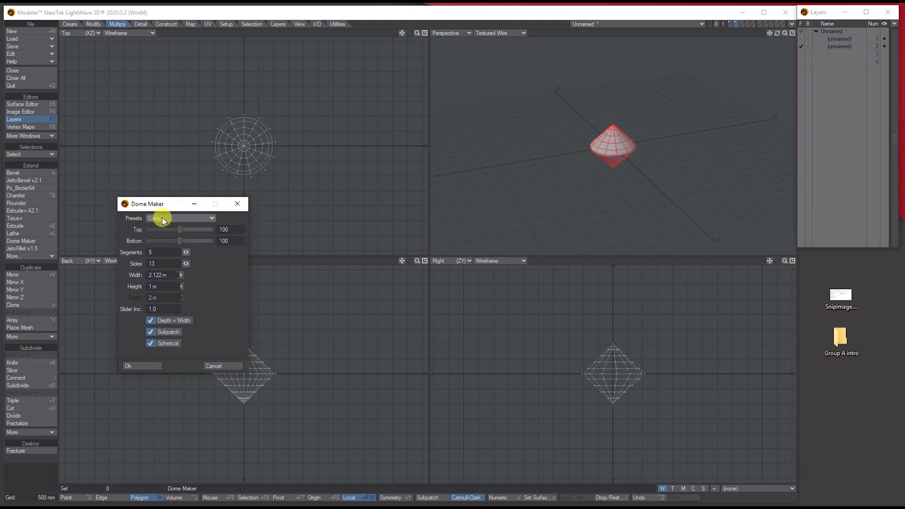
# Try the Rounded, Tent, Bell and Chocolate Kiss presets on the Dome Maker shape in turn.
pyautogui.click(162, 219)
pyautogui.click(162, 225)
pyautogui.click(163, 218)
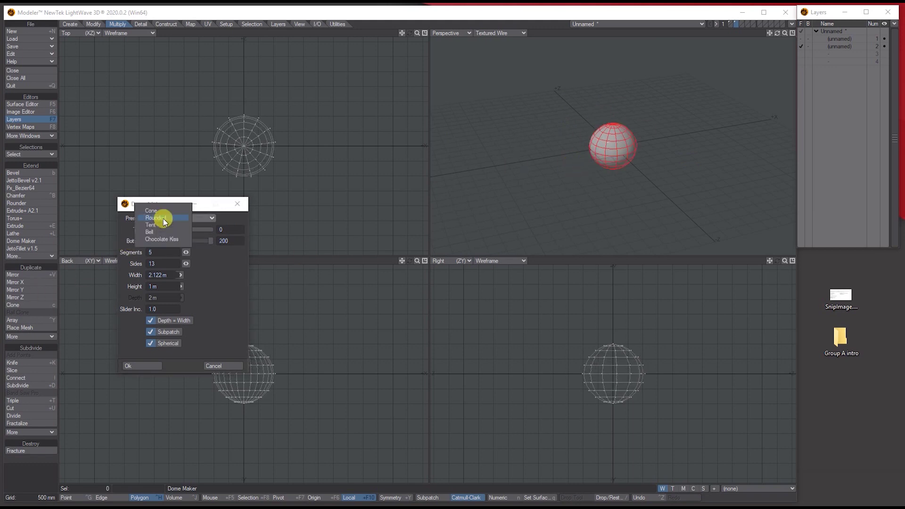
pyautogui.click(165, 225)
pyautogui.click(164, 222)
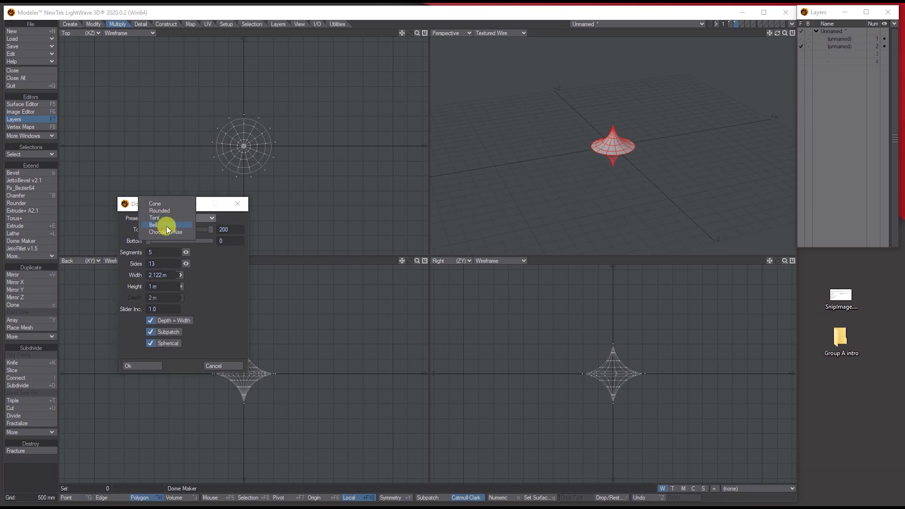
pyautogui.click(166, 226)
pyautogui.click(168, 218)
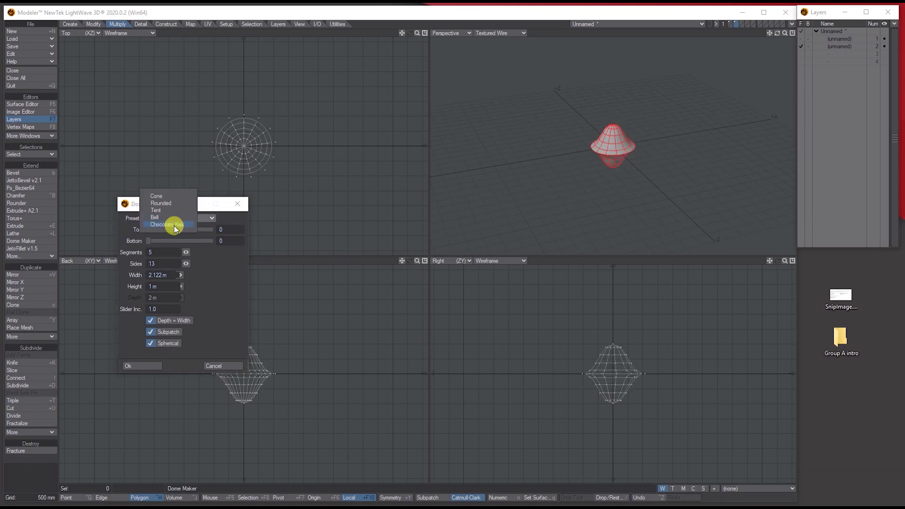
pyautogui.click(181, 225)
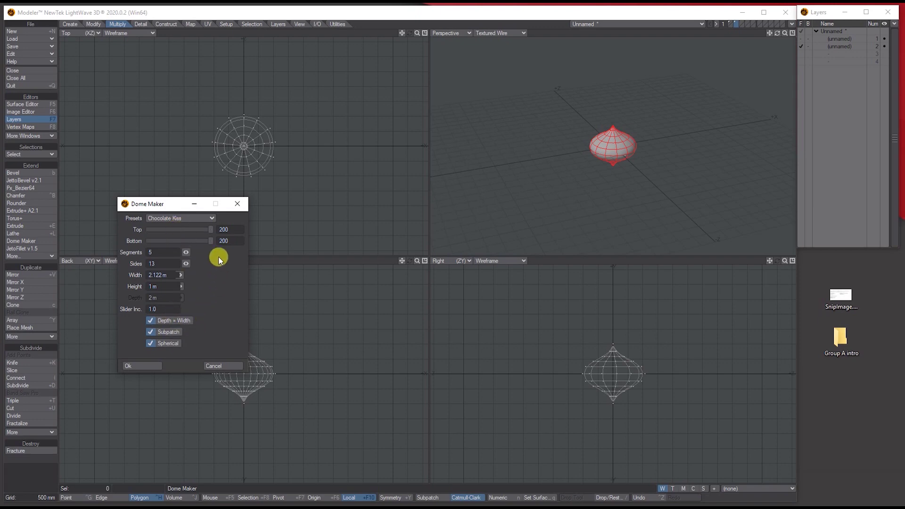
# Lower the Chocolate Kiss shape's Bottom value to 79 and turn off Spherical.
pyautogui.moveTo(200, 232); pyautogui.dragTo(173, 243)
pyautogui.click(150, 343)
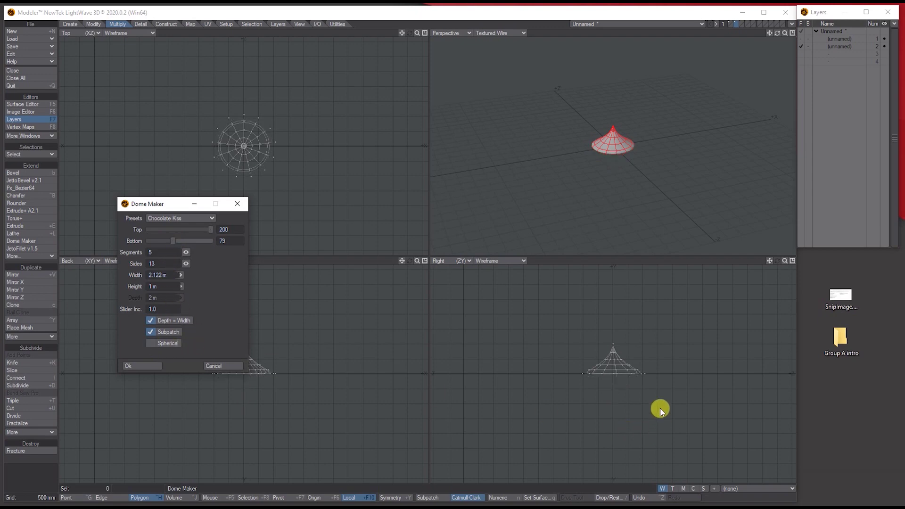
pyautogui.click(165, 344)
pyautogui.click(165, 344)
# Try the shape without Subpatch and Depth = Width, and turn both back on together with Spherical.
pyautogui.click(163, 333)
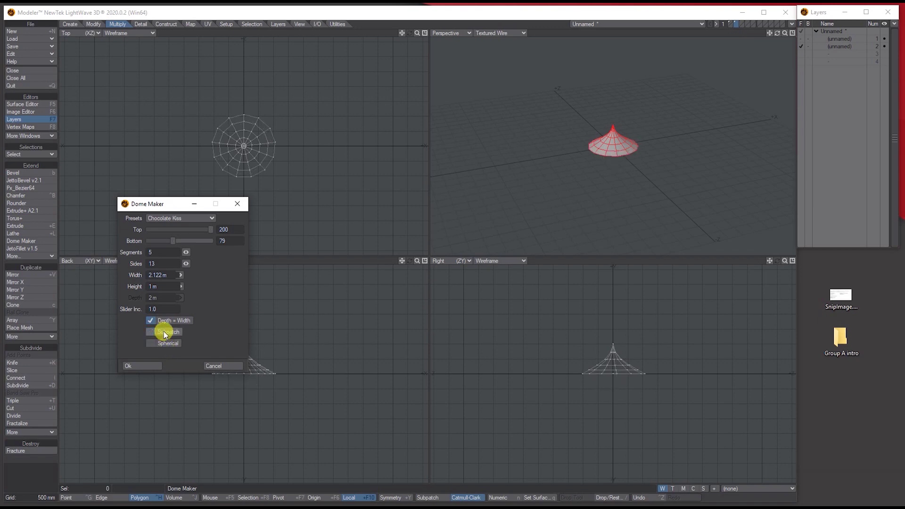
pyautogui.click(168, 321)
pyautogui.click(167, 321)
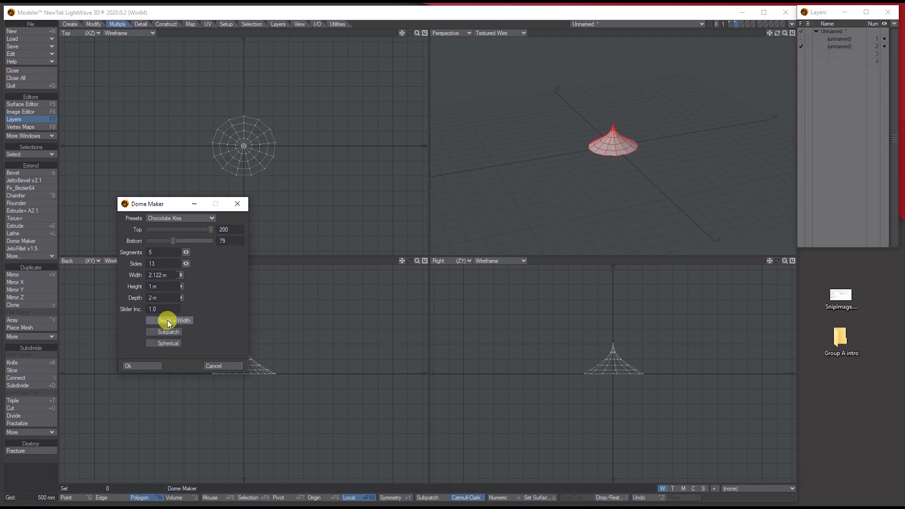
pyautogui.click(161, 332)
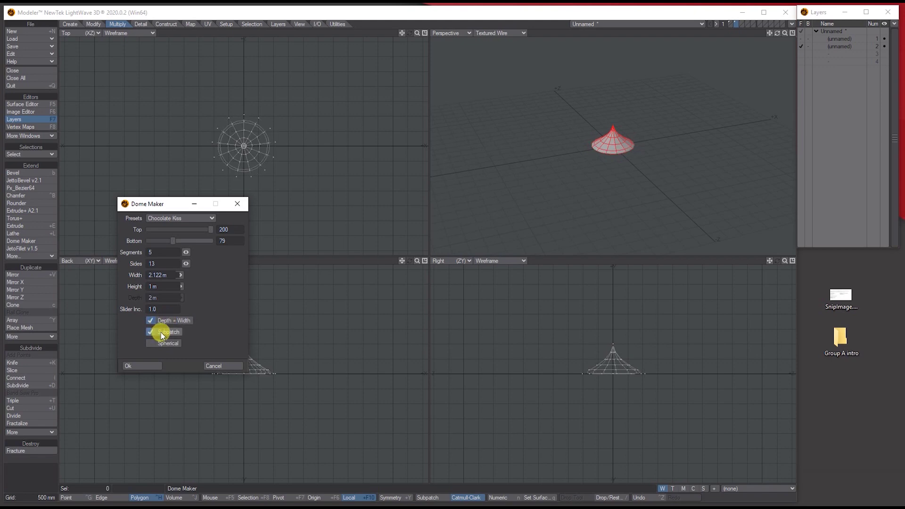
pyautogui.click(170, 344)
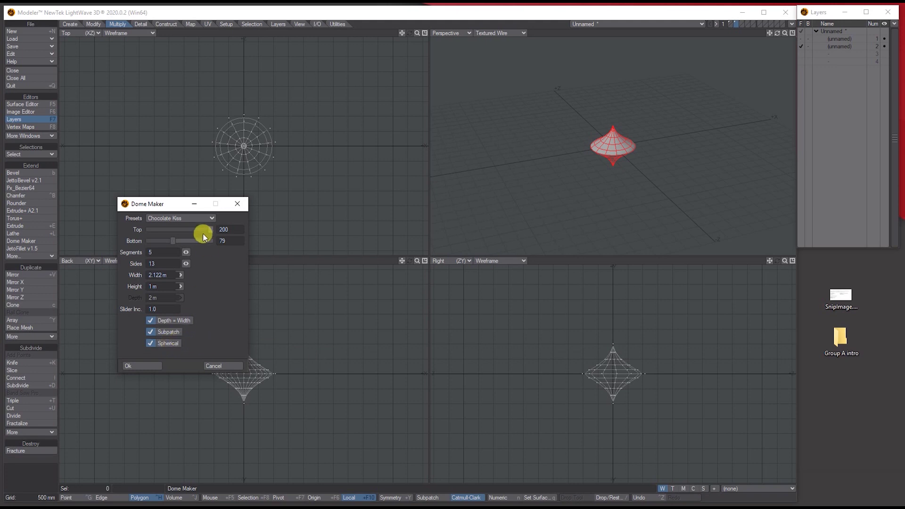
# Try other dome presets with custom profile values, ending on Tent with Top at 150 and Bottom at 43.
pyautogui.click(182, 218)
pyautogui.click(187, 226)
pyautogui.moveTo(152, 231); pyautogui.dragTo(207, 230)
pyautogui.moveTo(146, 241); pyautogui.dragTo(182, 241)
pyautogui.click(169, 218)
pyautogui.click(169, 221)
pyautogui.click(151, 231)
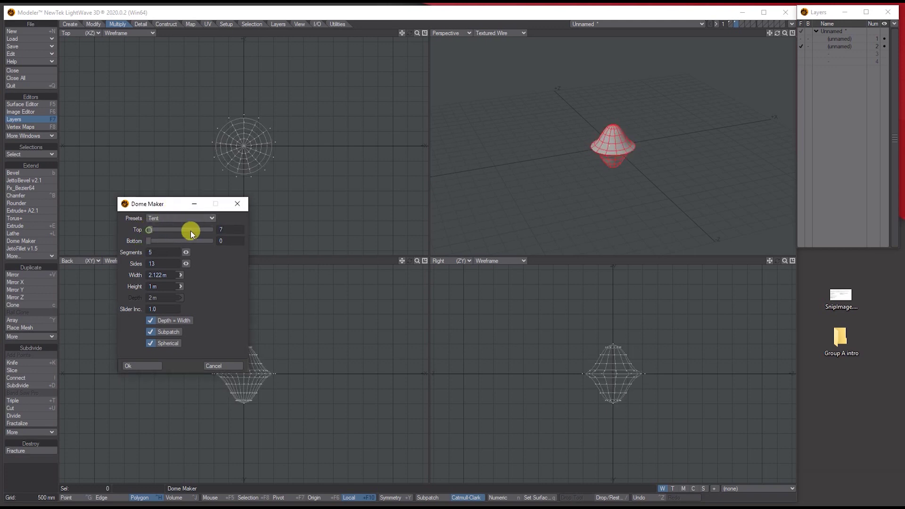
pyautogui.moveTo(151, 230); pyautogui.dragTo(172, 239)
# Try the Rounded preset with Top 17 and Bottom 145, and the Cone preset with both values at 0.
pyautogui.click(169, 219)
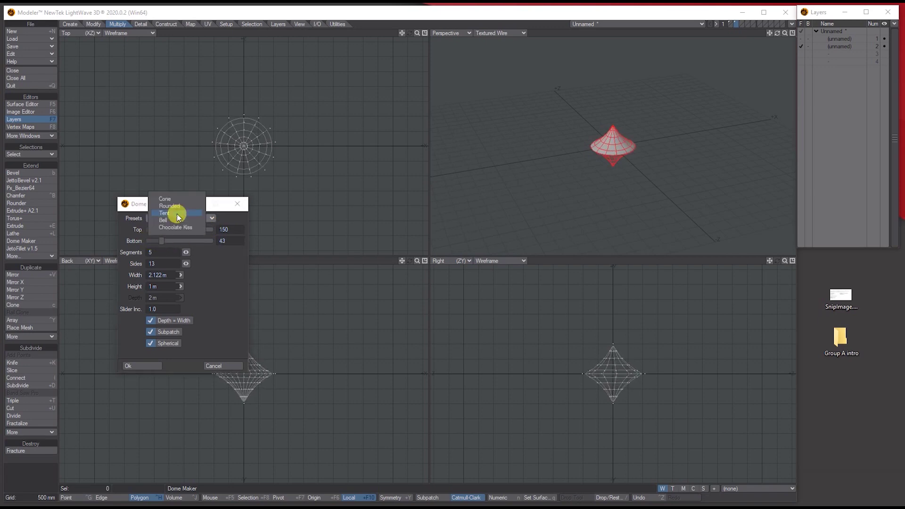
pyautogui.click(178, 208)
pyautogui.moveTo(147, 230)
pyautogui.mouseDown()
pyautogui.moveTo(183, 229)
pyautogui.moveTo(193, 240)
pyautogui.moveTo(152, 229)
pyautogui.mouseUp()
pyautogui.click(161, 218)
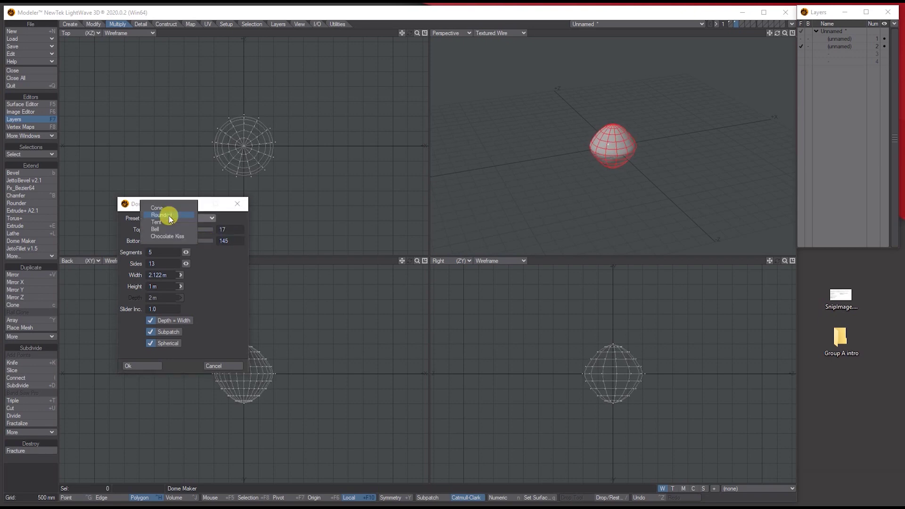
pyautogui.click(170, 208)
pyautogui.moveTo(185, 230); pyautogui.dragTo(144, 246)
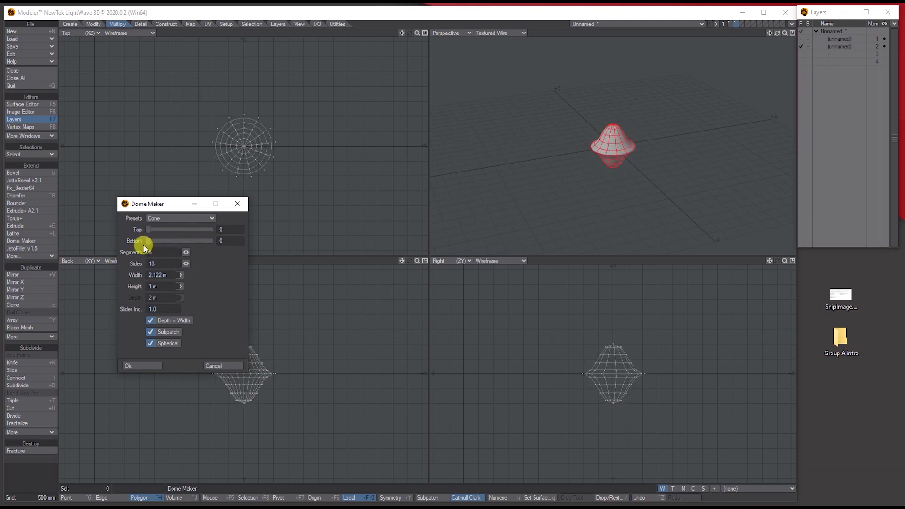
# Move the Dome Maker settings clear of the shape, choose the Tent preset, and set 3 segments and 5 sides.
pyautogui.moveTo(152, 203); pyautogui.dragTo(381, 152)
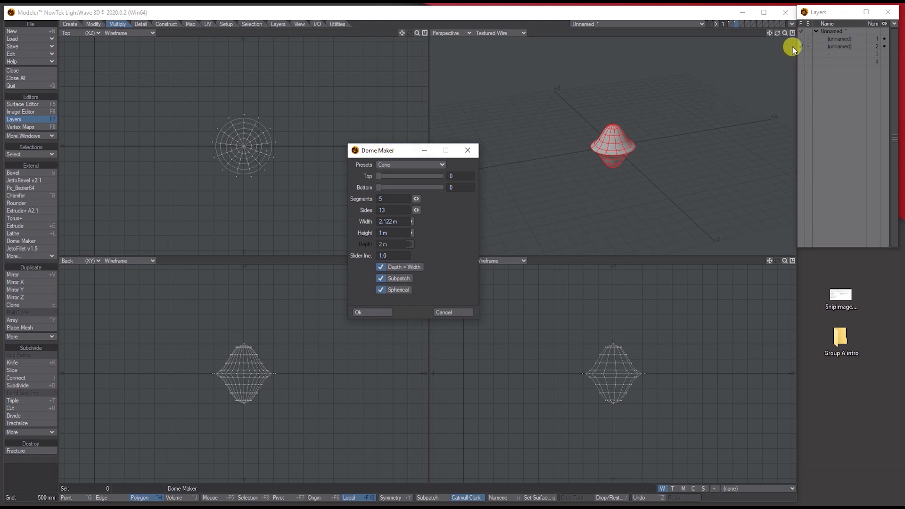
pyautogui.click(785, 35)
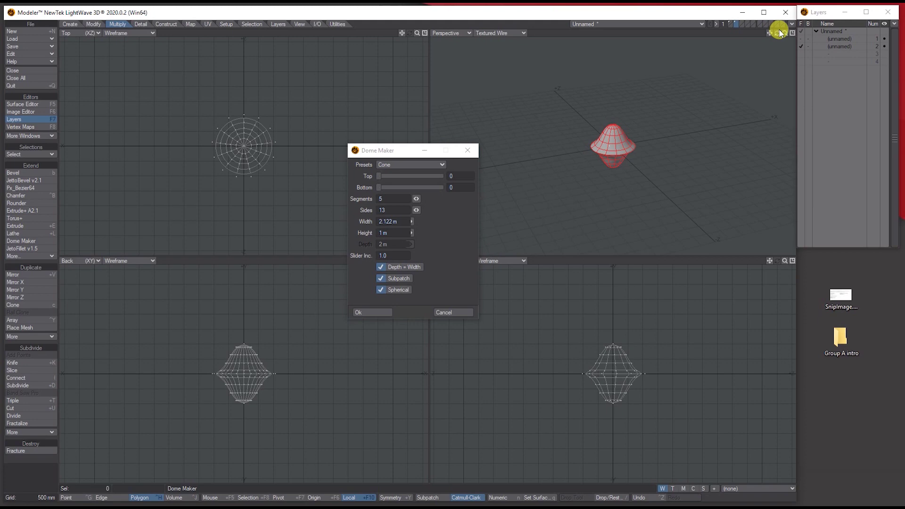
pyautogui.moveTo(374, 152); pyautogui.dragTo(367, 102)
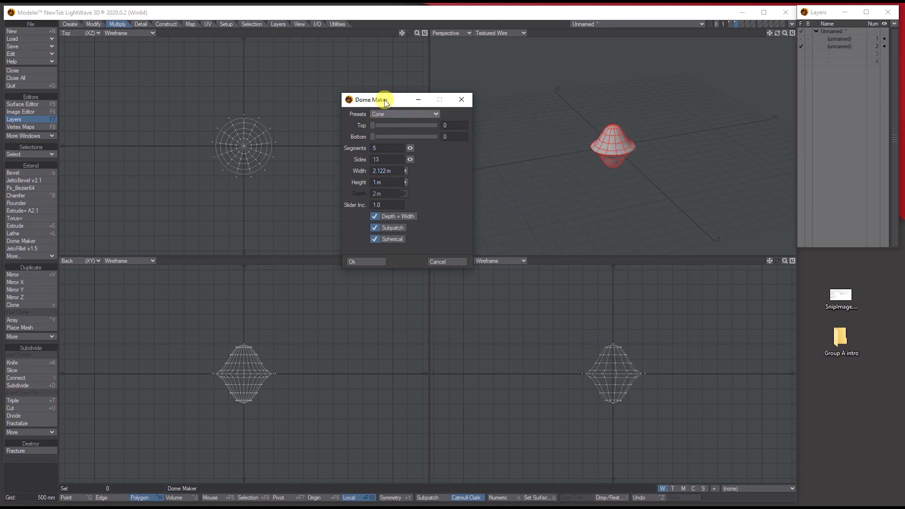
pyautogui.moveTo(372, 97); pyautogui.dragTo(372, 75)
pyautogui.click(395, 91)
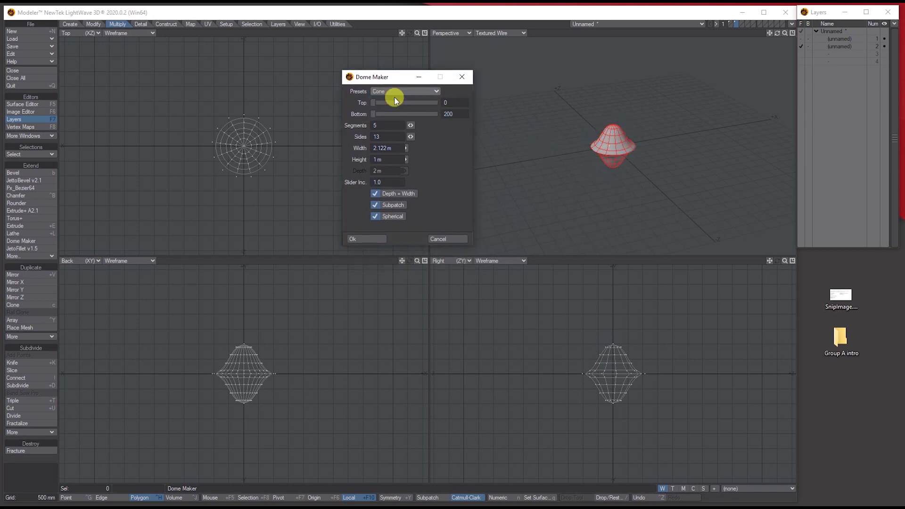
pyautogui.click(395, 95)
pyautogui.click(394, 95)
pyautogui.click(396, 96)
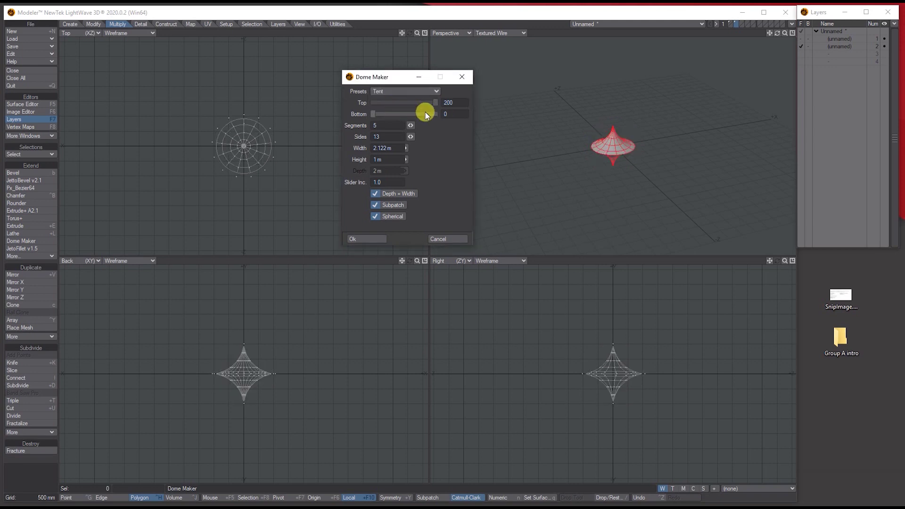
pyautogui.moveTo(411, 125)
pyautogui.mouseDown()
pyautogui.moveTo(398, 125)
pyautogui.moveTo(410, 125)
pyautogui.moveTo(405, 136)
pyautogui.moveTo(413, 128)
pyautogui.mouseUp()
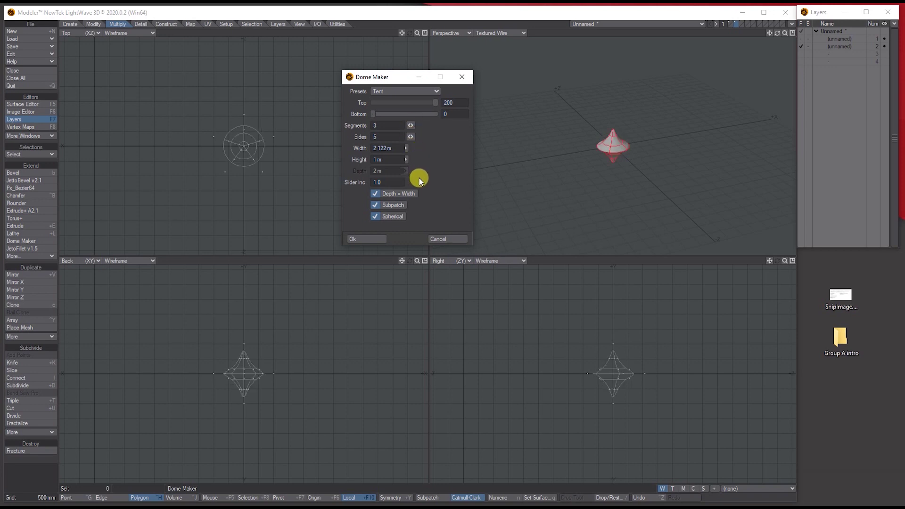
# Try an independent depth of about 2.9 m, restore Depth = Width, and accept the Tent shape.
pyautogui.click(417, 194)
pyautogui.moveTo(408, 173)
pyautogui.mouseDown()
pyautogui.moveTo(406, 162)
pyautogui.moveTo(405, 170)
pyautogui.moveTo(431, 170)
pyautogui.moveTo(402, 171)
pyautogui.mouseUp()
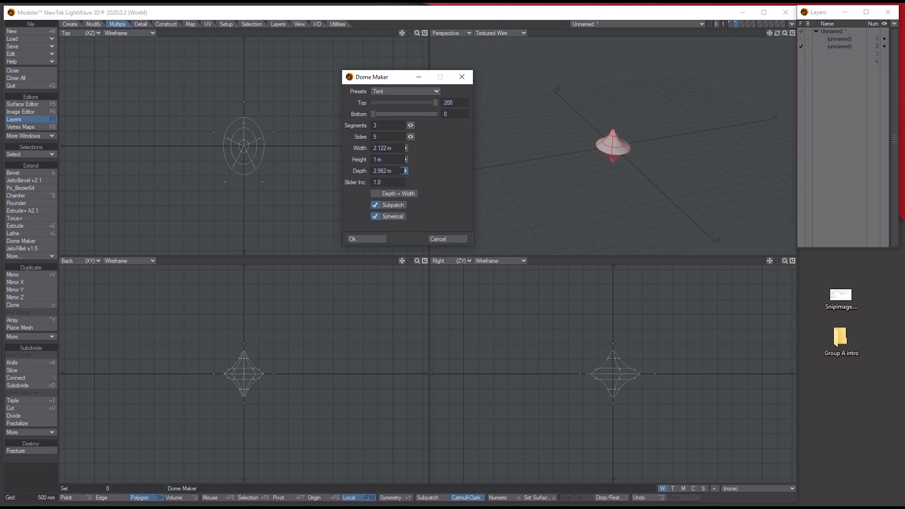
pyautogui.click(407, 195)
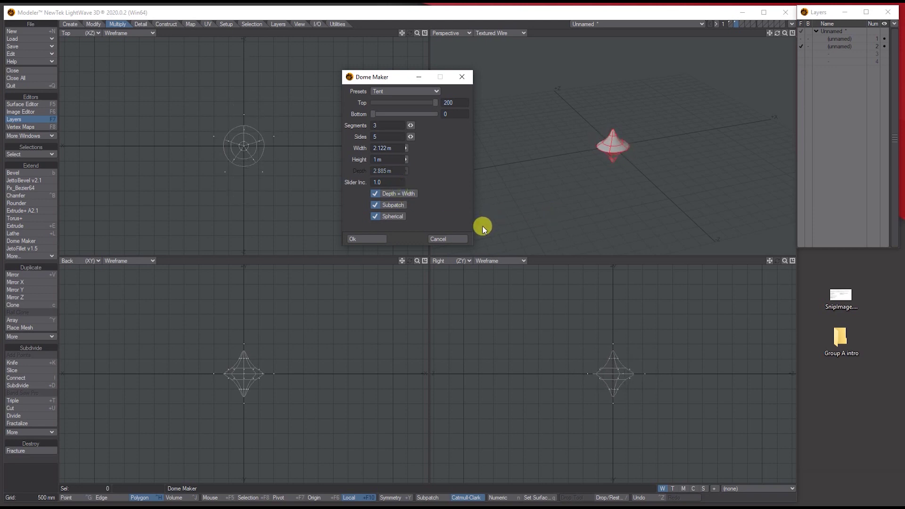
pyautogui.click(357, 239)
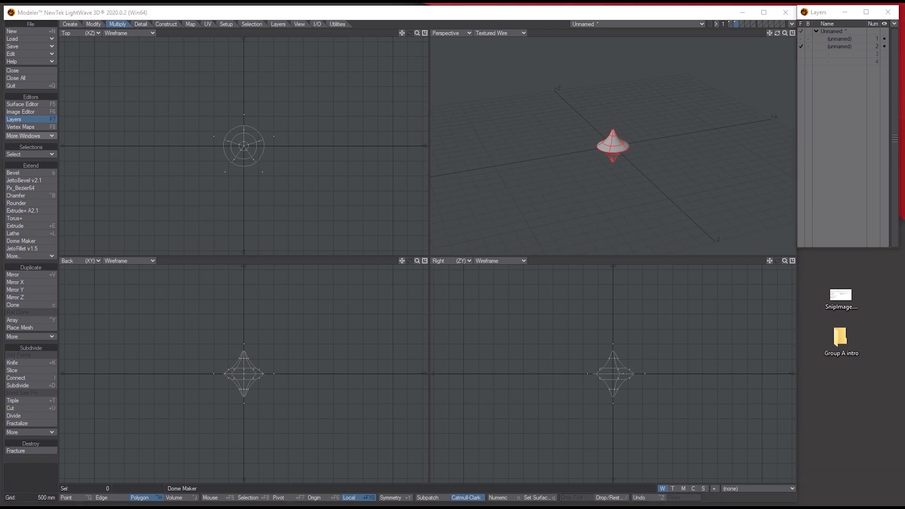
# Draw a box standing on the ground plane in the empty third layer.
pyautogui.click(845, 53)
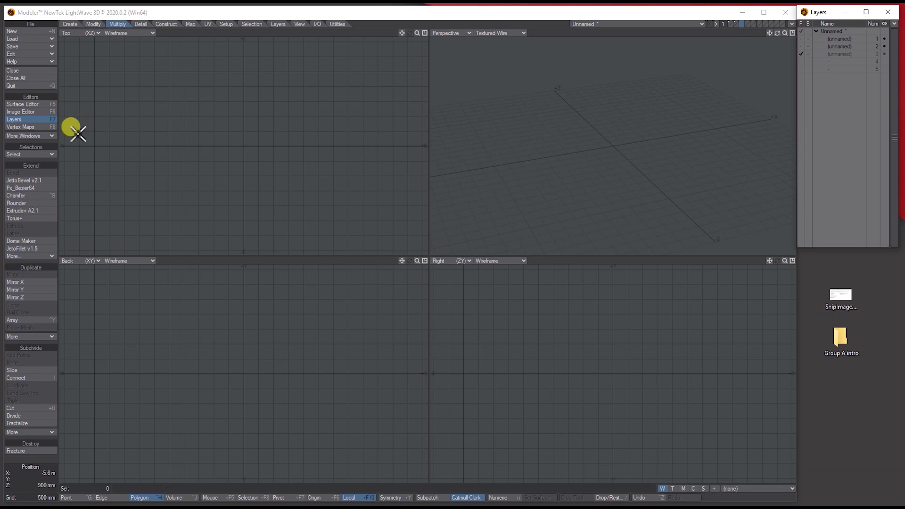
pyautogui.click(71, 24)
pyautogui.click(34, 172)
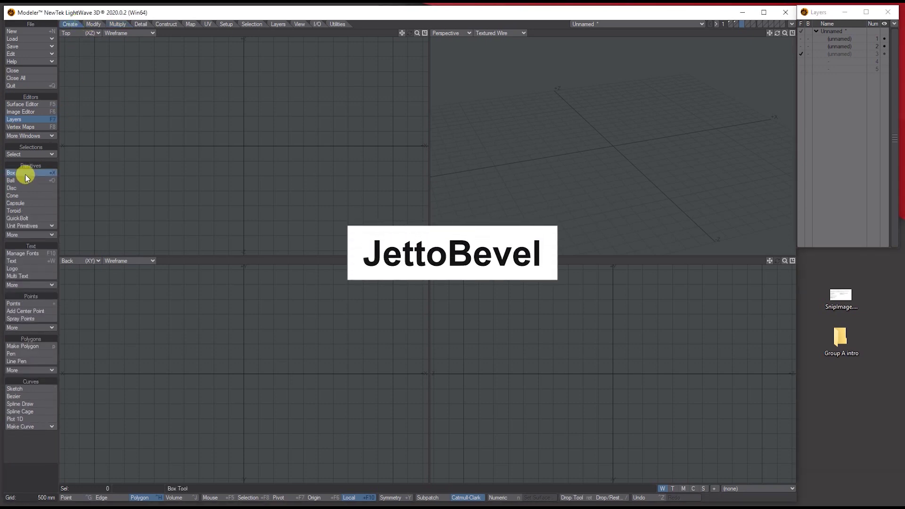
pyautogui.moveTo(197, 118); pyautogui.dragTo(295, 201)
pyautogui.moveTo(241, 375); pyautogui.dragTo(256, 302)
pyautogui.press('space')
# Bevel the box's top polygon with JettoBevel, using the Simple type with a shift of about 950 mm and an inset of 250 mm.
pyautogui.moveTo(783, 33); pyautogui.dragTo(726, 69)
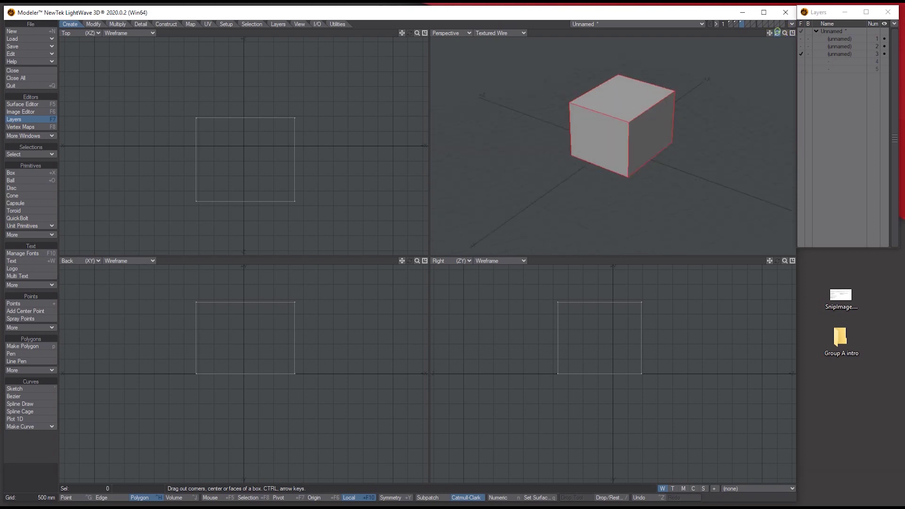
pyautogui.click(630, 96)
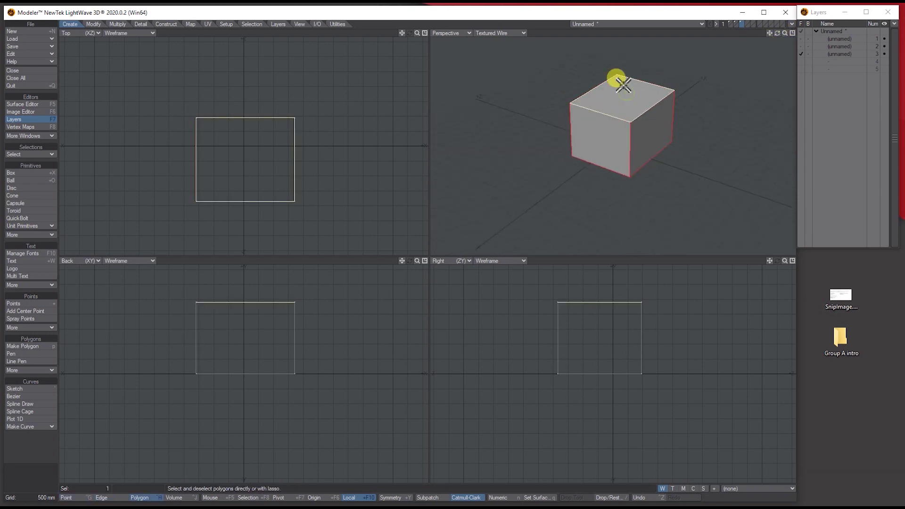
pyautogui.click(117, 24)
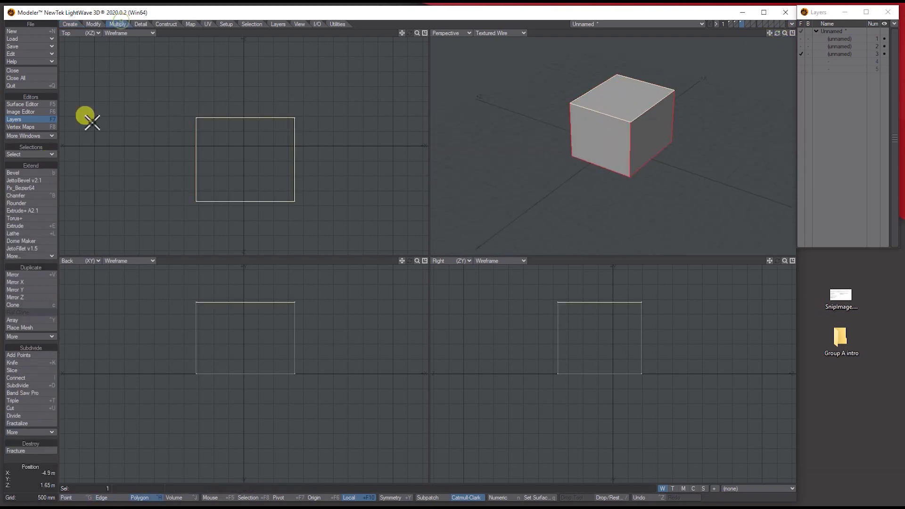
pyautogui.click(42, 180)
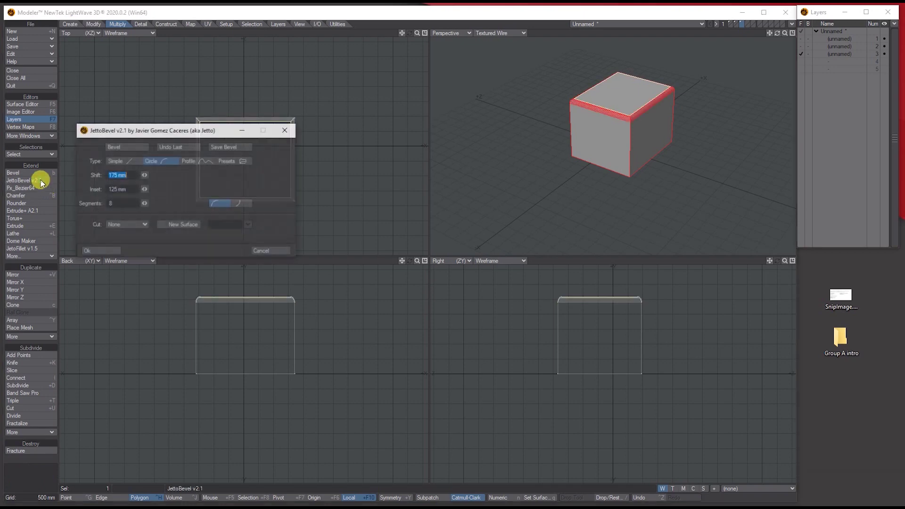
pyautogui.moveTo(200, 125); pyautogui.dragTo(444, 250)
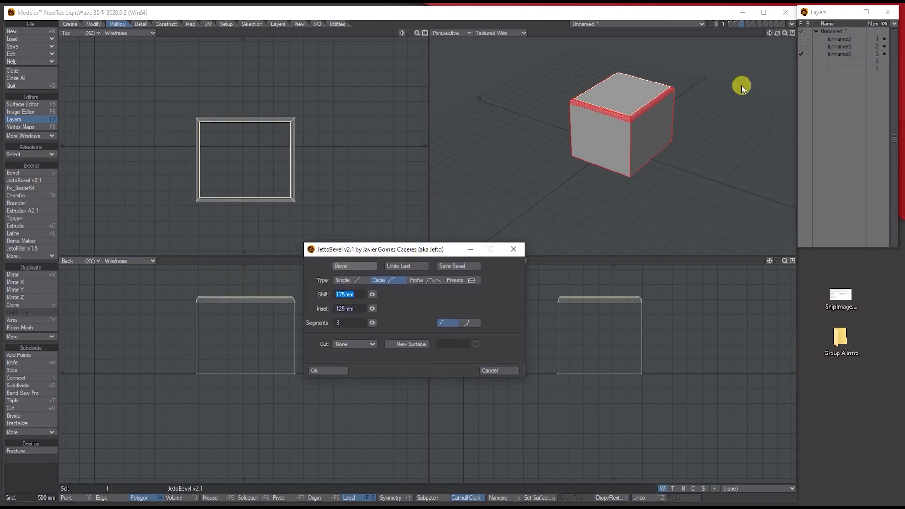
pyautogui.click(784, 35)
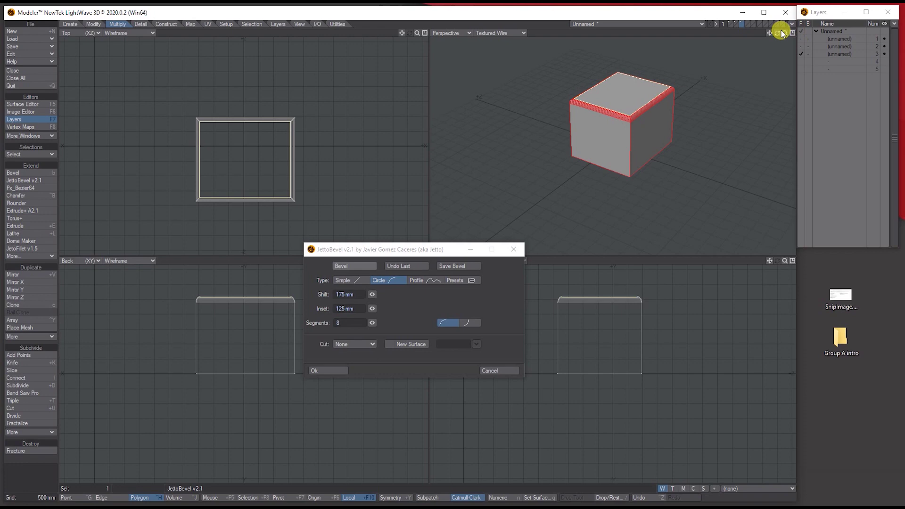
pyautogui.click(350, 280)
pyautogui.moveTo(373, 294)
pyautogui.mouseDown()
pyautogui.moveTo(424, 294)
pyautogui.moveTo(378, 294)
pyautogui.moveTo(391, 309)
pyautogui.moveTo(374, 311)
pyautogui.mouseUp()
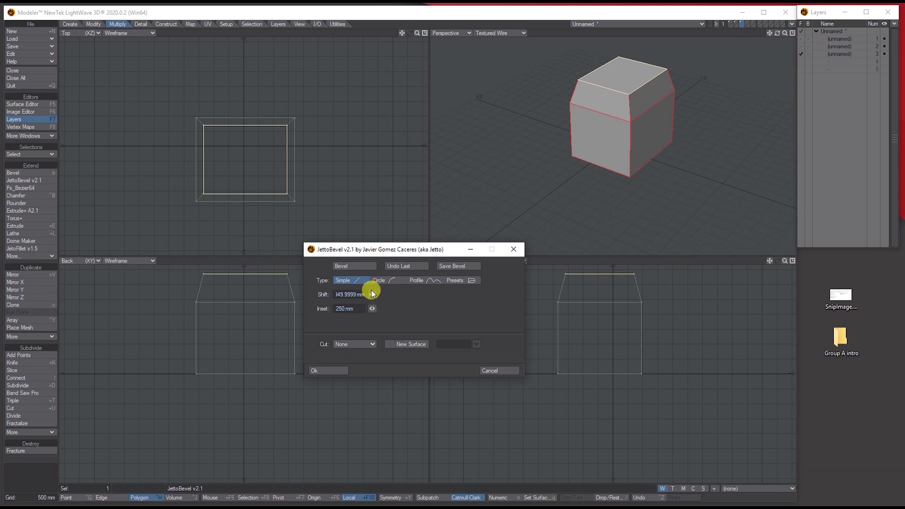
# Change the bevel to the Circle type with 1.15 m shift, 600 mm inset, 7 segments and the concave curve.
pyautogui.click(386, 281)
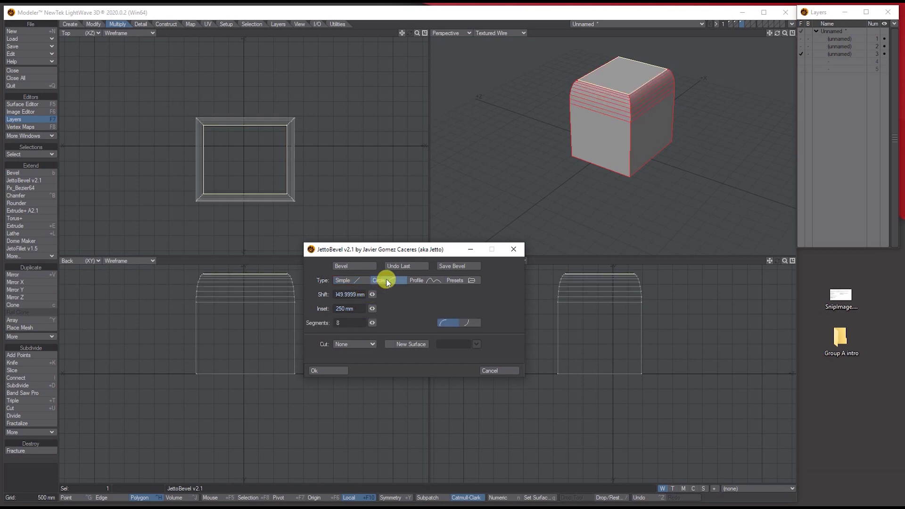
pyautogui.moveTo(373, 296); pyautogui.dragTo(371, 296)
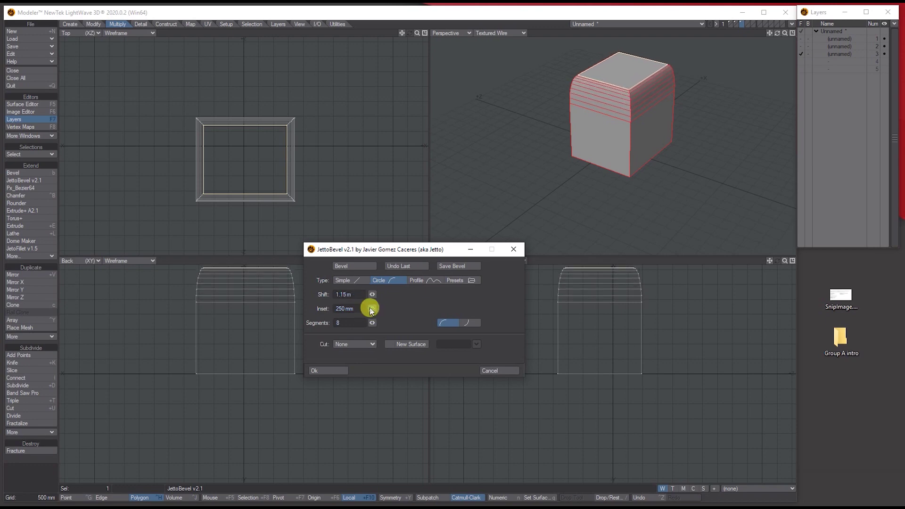
pyautogui.click(373, 308)
pyautogui.moveTo(372, 309); pyautogui.dragTo(372, 323)
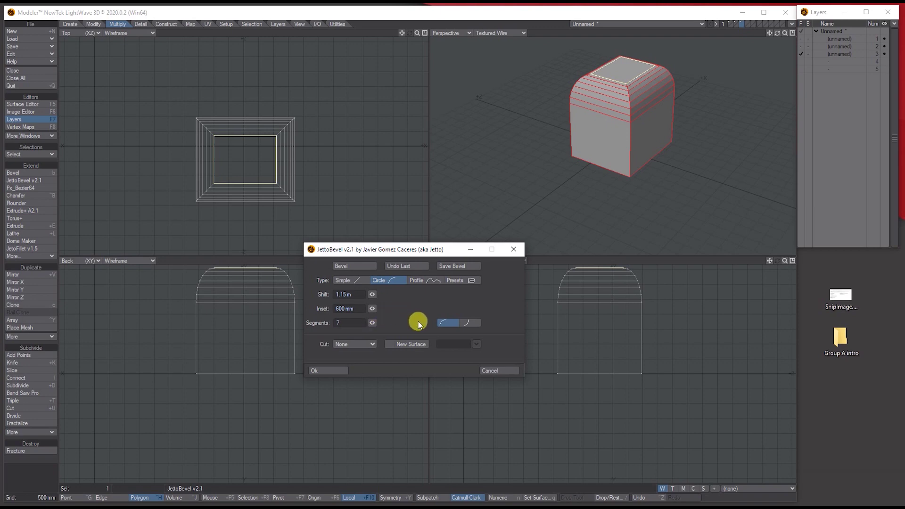
pyautogui.click(468, 322)
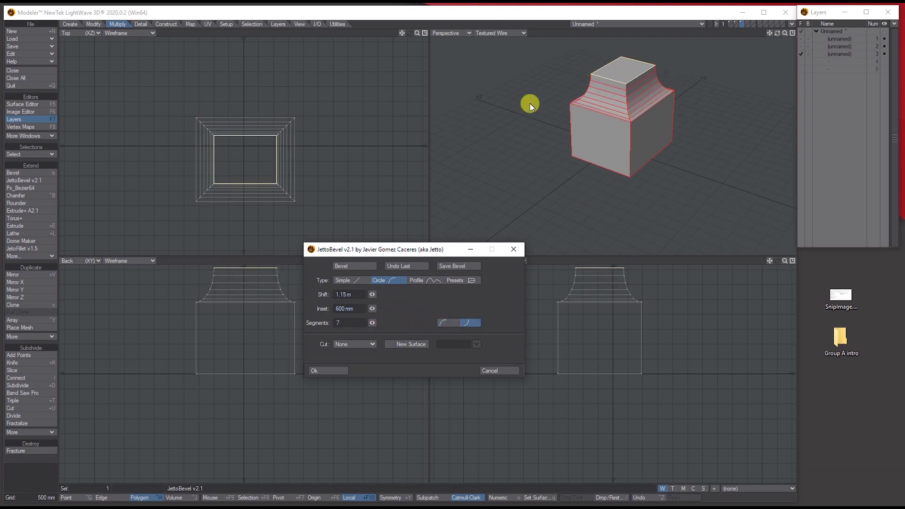
# Try a second stacked bevel, undo it, and set the remaining bevel to the convex curve with 400 mm shift and 250 mm inset.
pyautogui.click(350, 266)
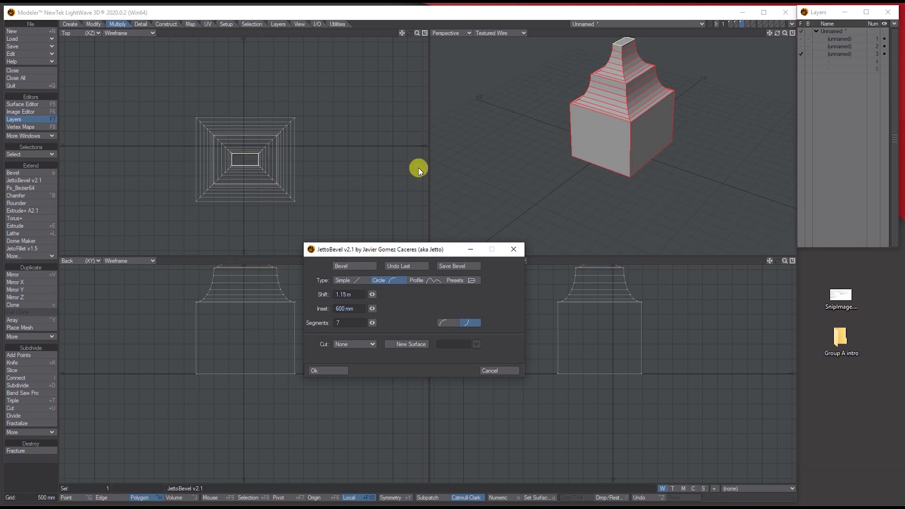
pyautogui.click(446, 323)
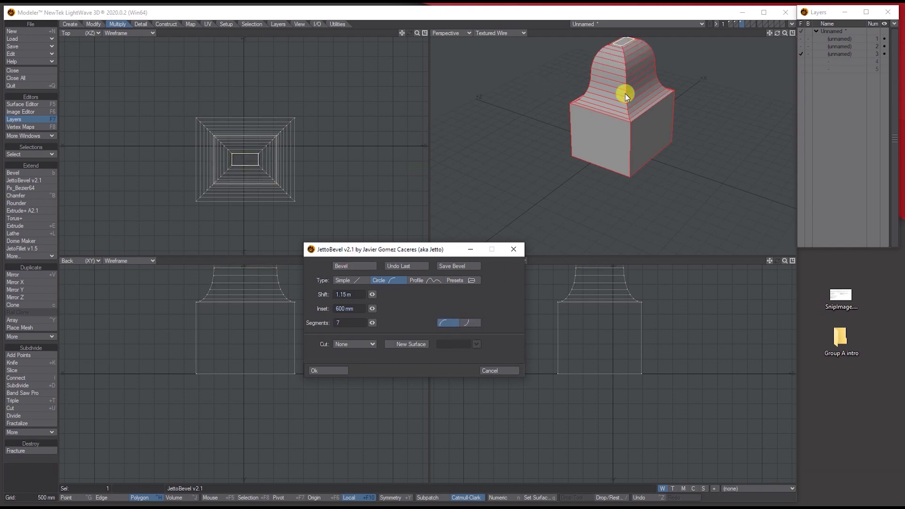
pyautogui.moveTo(374, 297); pyautogui.dragTo(373, 310)
pyautogui.click(406, 267)
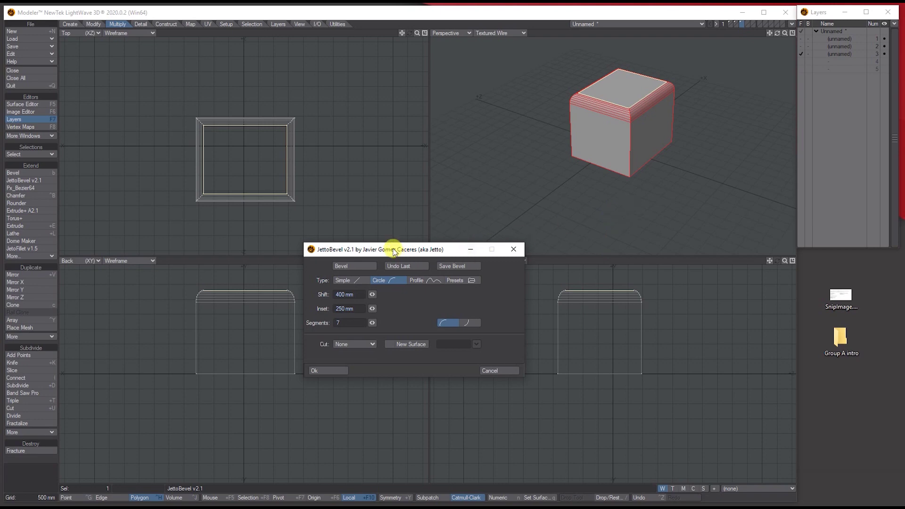
pyautogui.moveTo(395, 251); pyautogui.dragTo(346, 194)
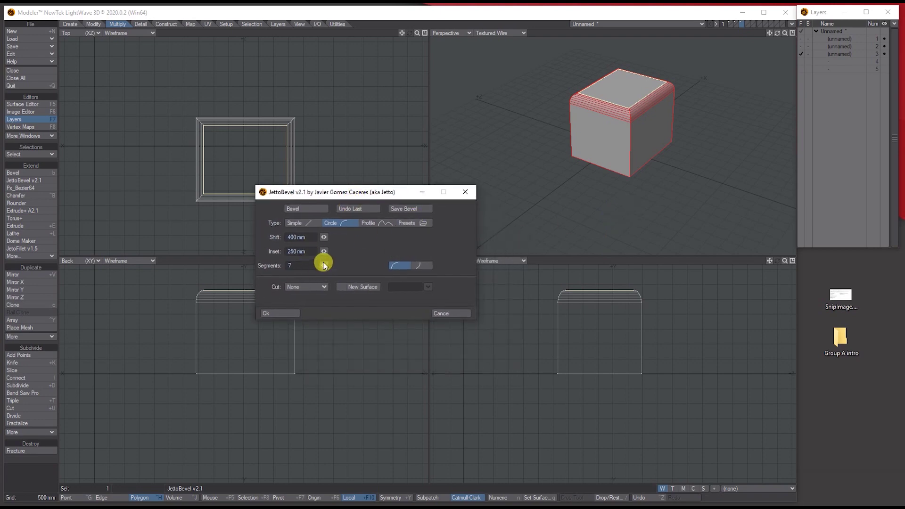
pyautogui.click(323, 286)
pyautogui.click(358, 263)
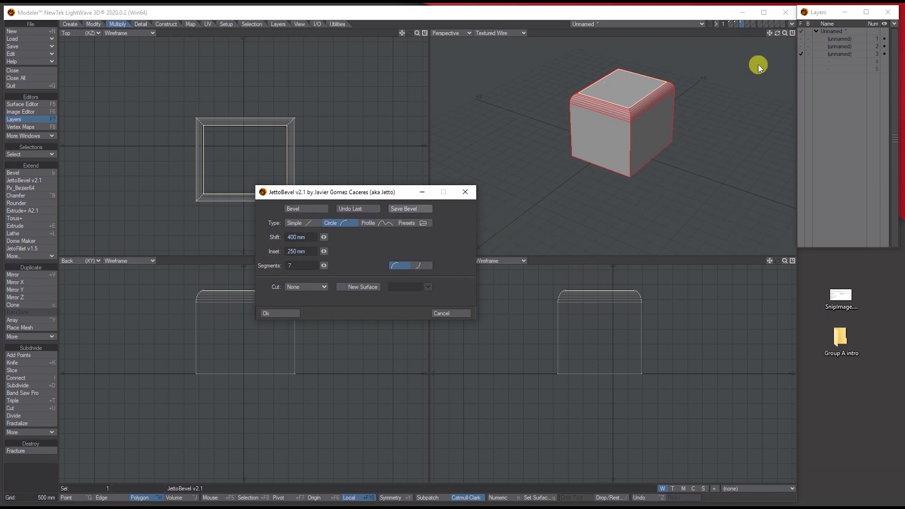
pyautogui.click(785, 34)
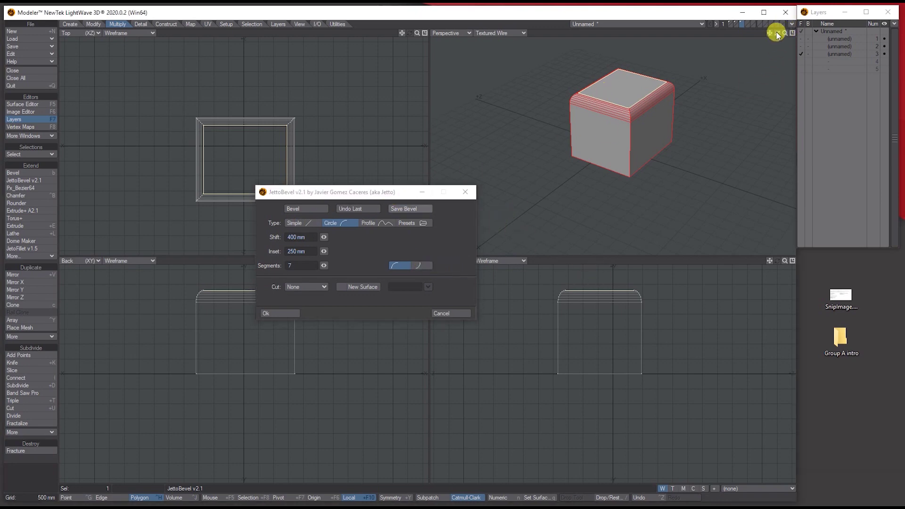
pyautogui.moveTo(364, 196); pyautogui.dragTo(422, 168)
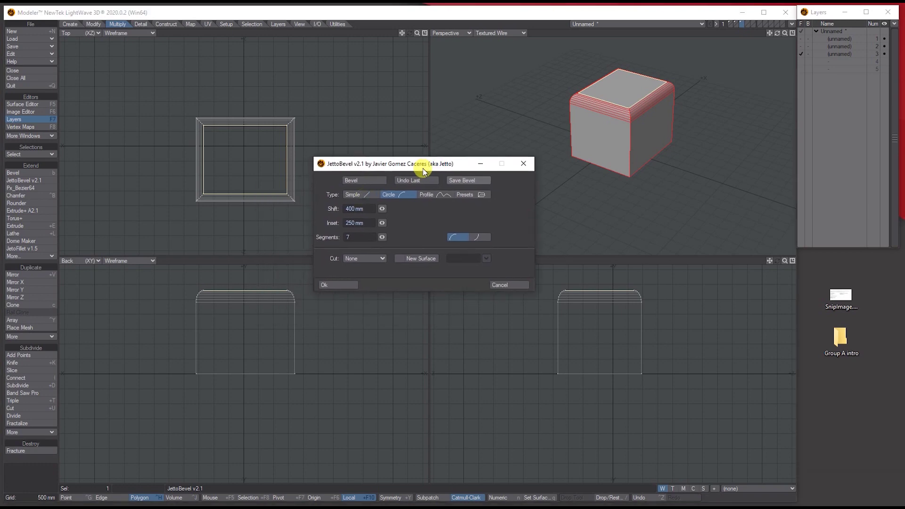
# Stack three more 400 mm by 250 mm circle bevels, one convex and two concave, accept them, and deselect the top polygon.
pyautogui.click(361, 180)
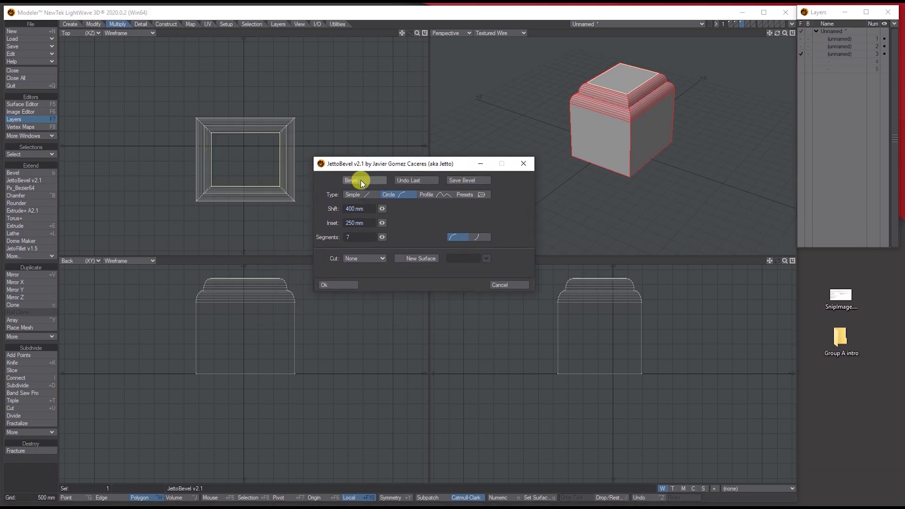
pyautogui.click(360, 180)
pyautogui.click(478, 237)
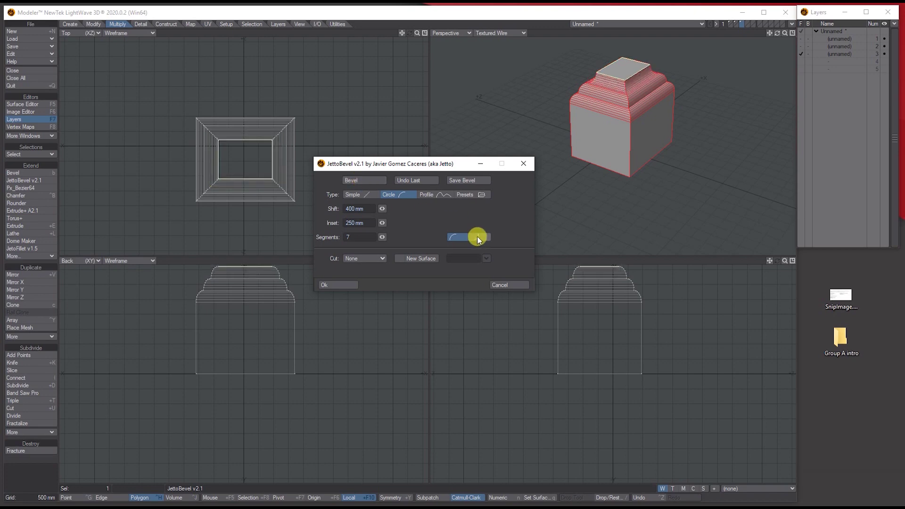
pyautogui.click(362, 180)
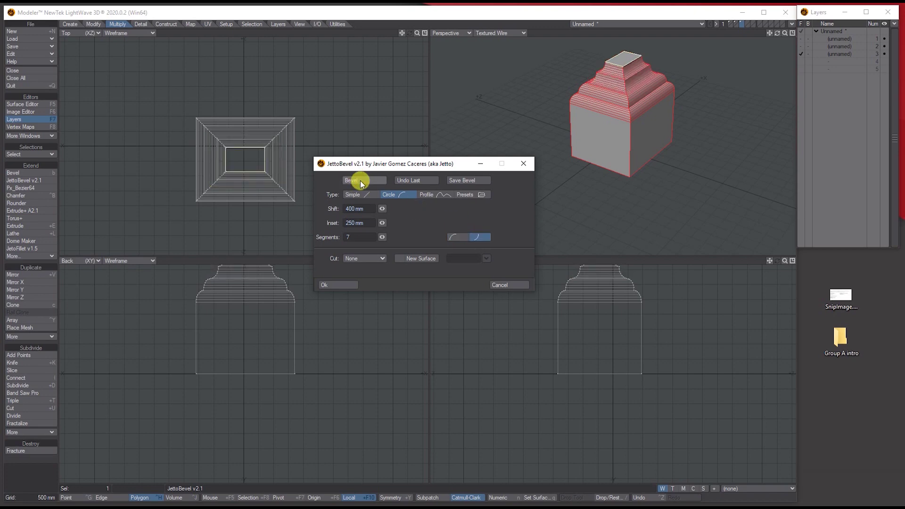
pyautogui.click(347, 283)
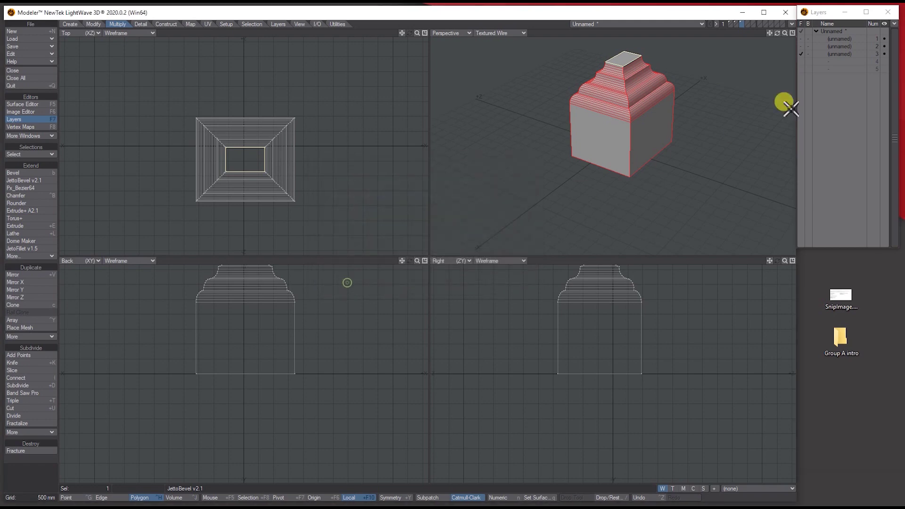
pyautogui.press('a')
pyautogui.moveTo(777, 34); pyautogui.dragTo(629, 58)
pyautogui.click(605, 60)
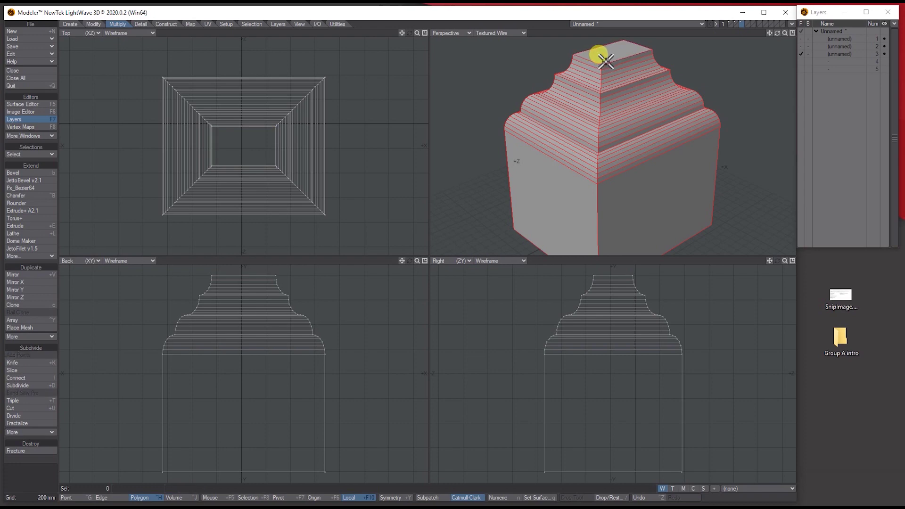
# Draw a flat rectangular box on the ground plane in the empty fourth layer.
pyautogui.click(845, 59)
pyautogui.press('a')
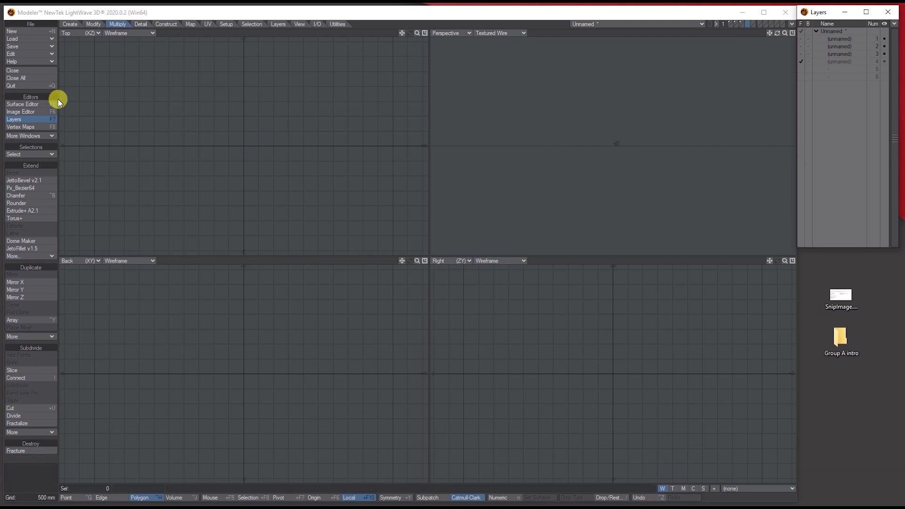
pyautogui.click(31, 174)
pyautogui.moveTo(166, 97); pyautogui.dragTo(324, 207)
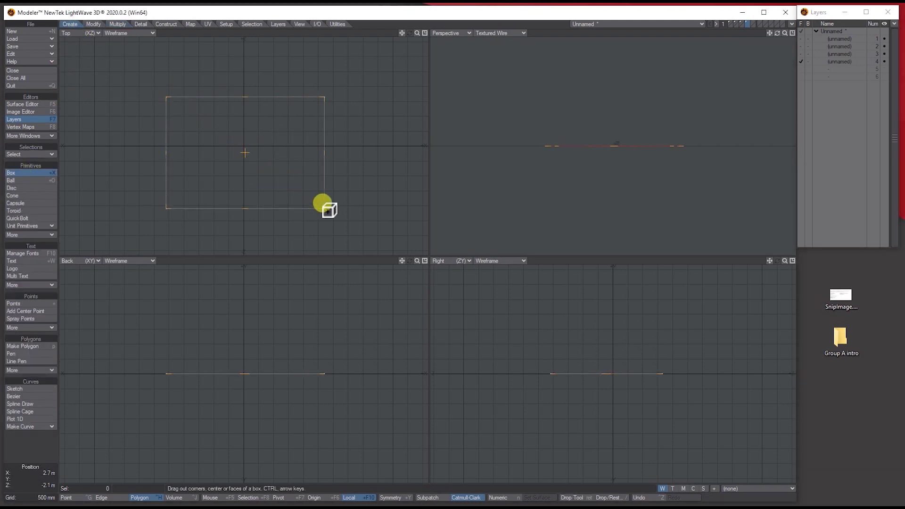
pyautogui.moveTo(776, 34); pyautogui.dragTo(671, 108)
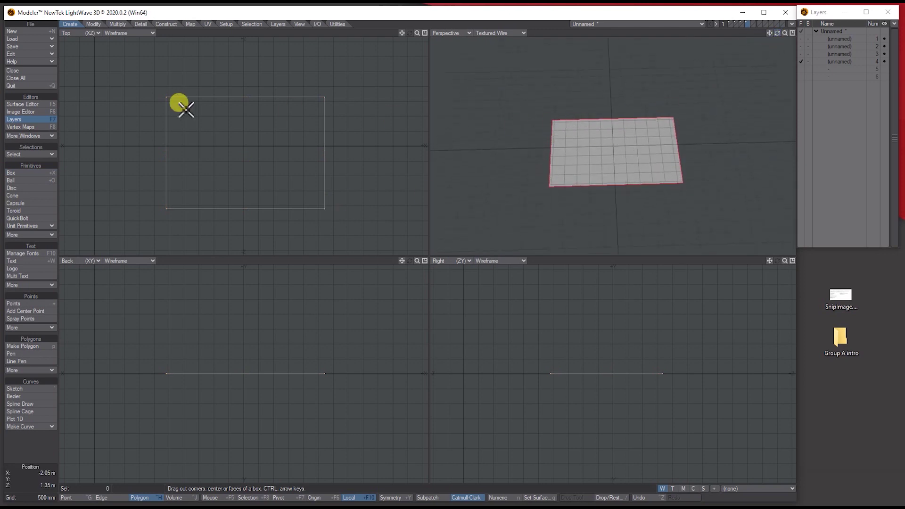
# Round the rectangle's upper-left corner point with JetoFillet, using a 2.15 m radius and 6 segments.
pyautogui.hotkey('ctrl', 'g')
pyautogui.click(178, 84)
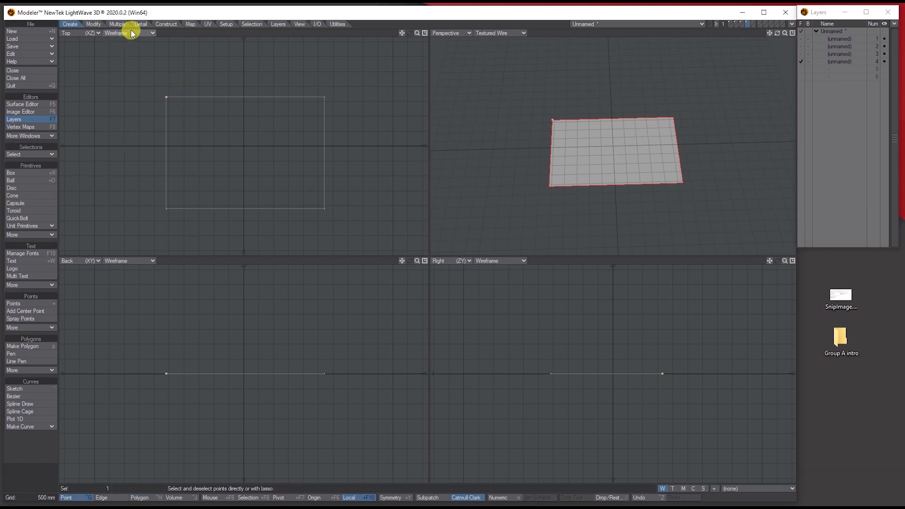
pyautogui.click(118, 24)
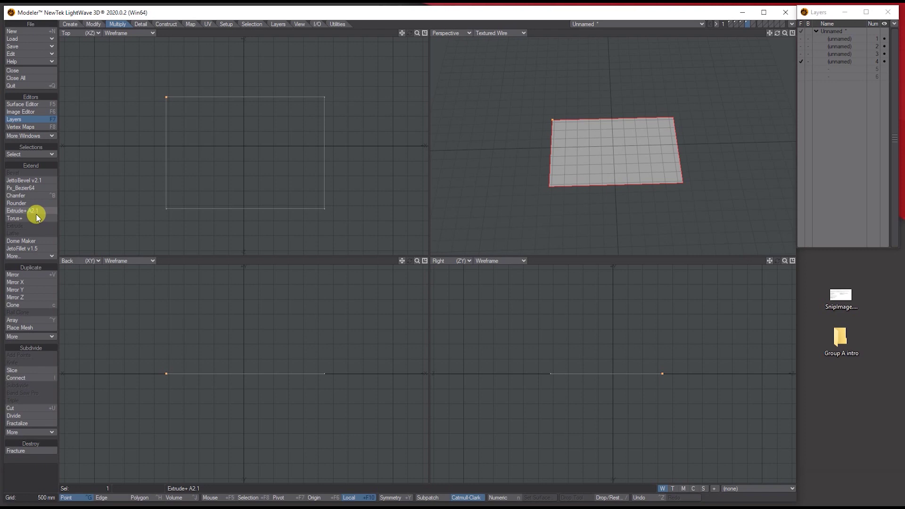
pyautogui.click(30, 249)
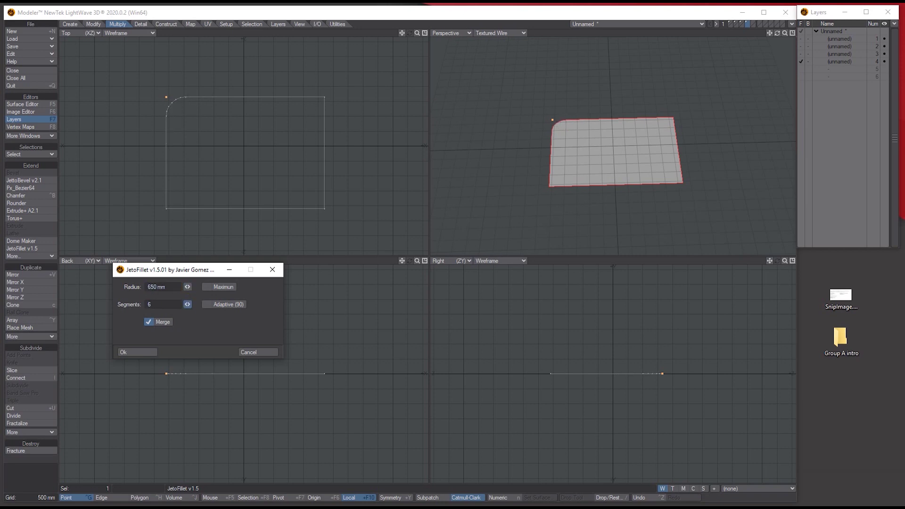
pyautogui.moveTo(188, 286); pyautogui.dragTo(194, 287)
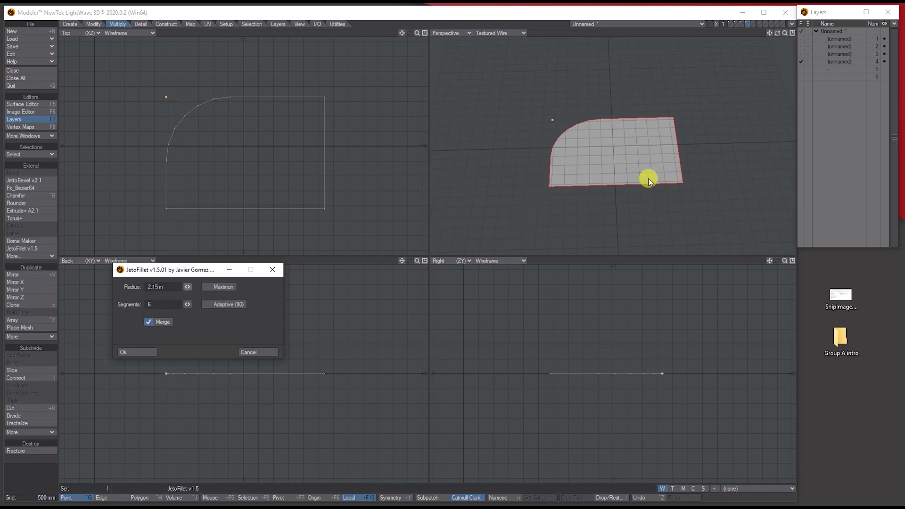
pyautogui.click(140, 352)
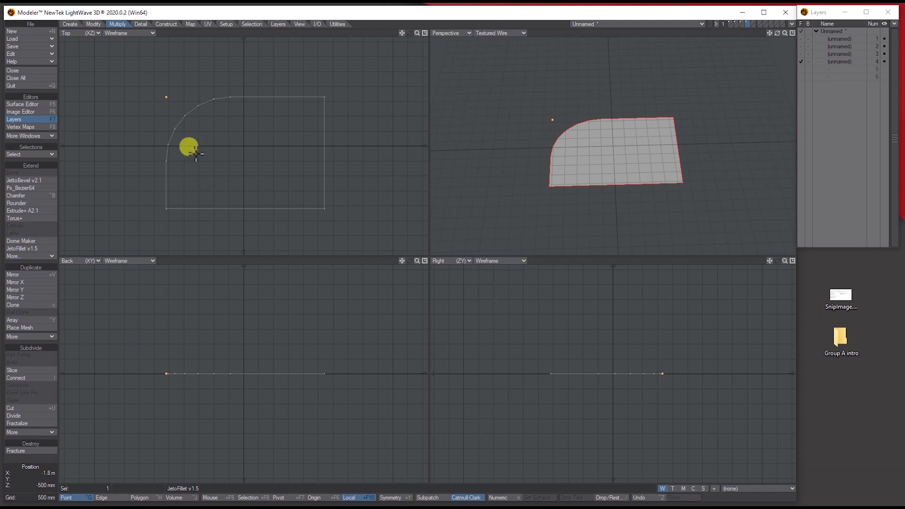
pyautogui.click(166, 97)
# Extrude the filleted rectangle straight up into a solid block.
pyautogui.click(18, 226)
pyautogui.moveTo(248, 367); pyautogui.dragTo(255, 320)
pyautogui.press('space')
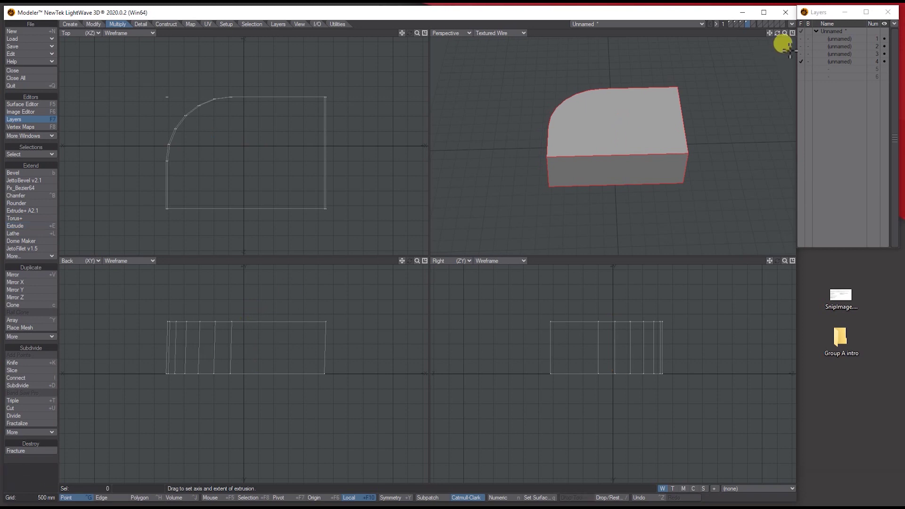
pyautogui.moveTo(778, 33); pyautogui.dragTo(802, 35)
# Draw an irregular eight-point polygon with inward notches in the empty fifth layer using the Pen tool.
pyautogui.click(842, 69)
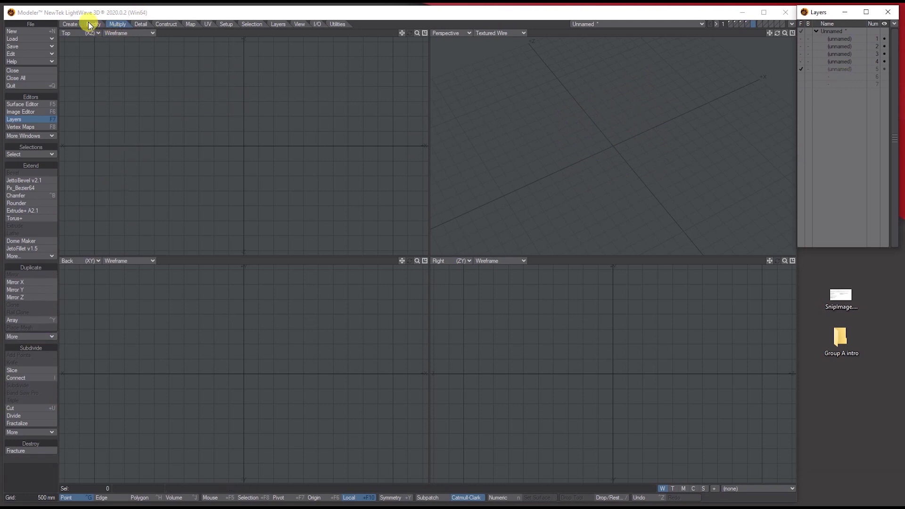
pyautogui.click(70, 24)
pyautogui.click(31, 355)
pyautogui.click(185, 72)
pyautogui.click(109, 119)
pyautogui.click(192, 184)
pyautogui.click(115, 221)
pyautogui.click(359, 230)
pyautogui.click(374, 92)
pyautogui.click(248, 139)
pyautogui.click(271, 58)
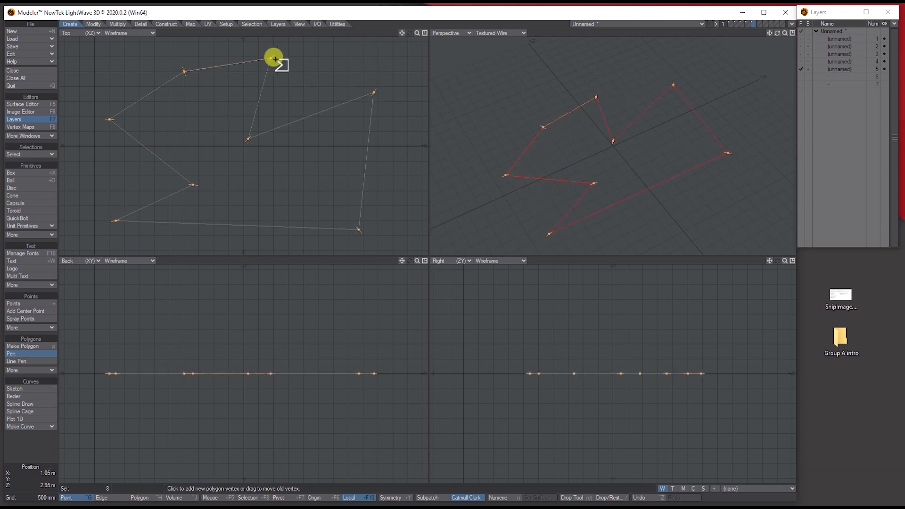
pyautogui.press('Return')
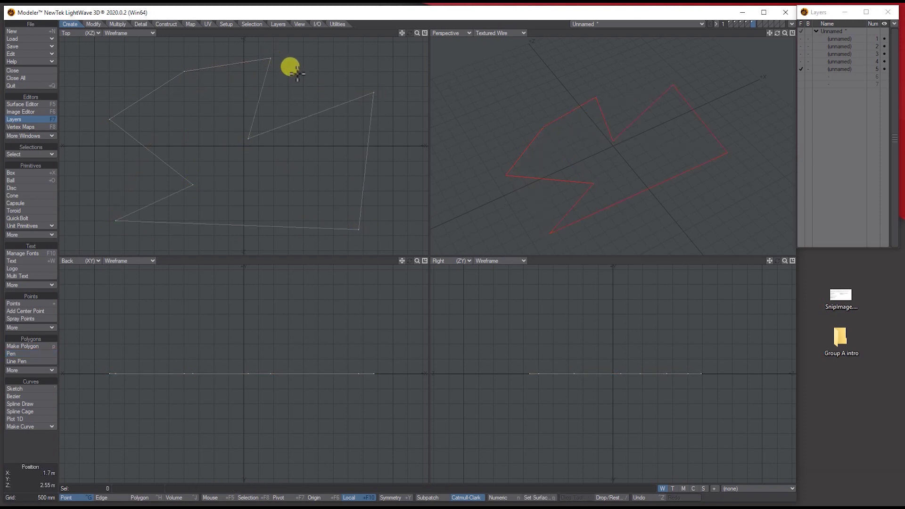
# Round the polygon's topmost tip with JetoFillet, using a 400 mm radius and 6 segments.
pyautogui.click(272, 58)
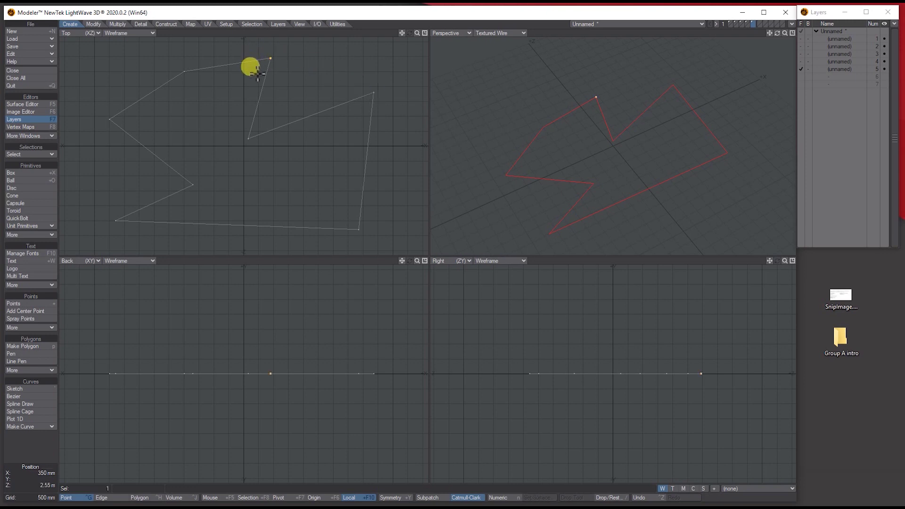
pyautogui.click(117, 24)
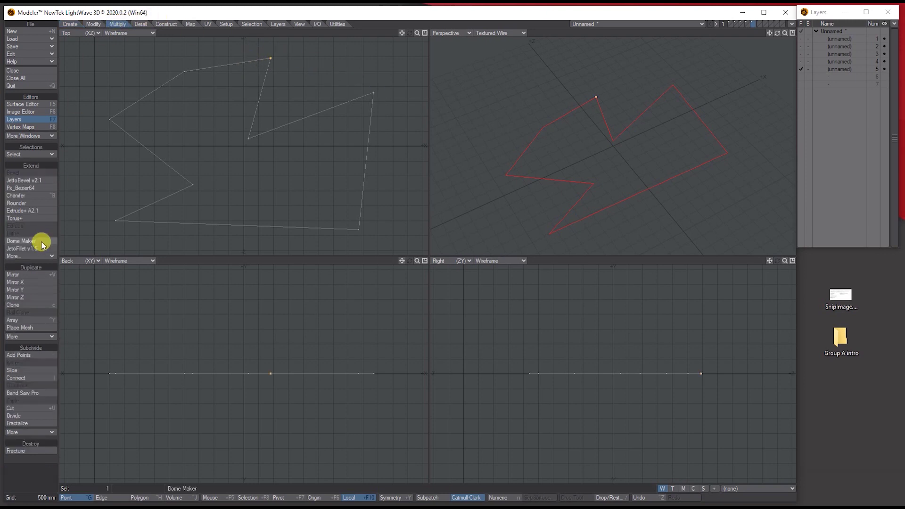
pyautogui.click(30, 248)
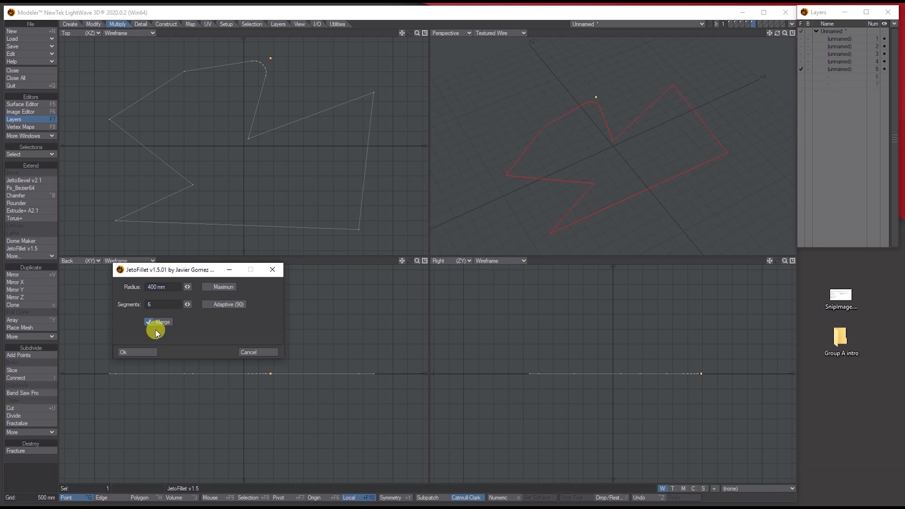
pyautogui.click(142, 351)
pyautogui.click(272, 57)
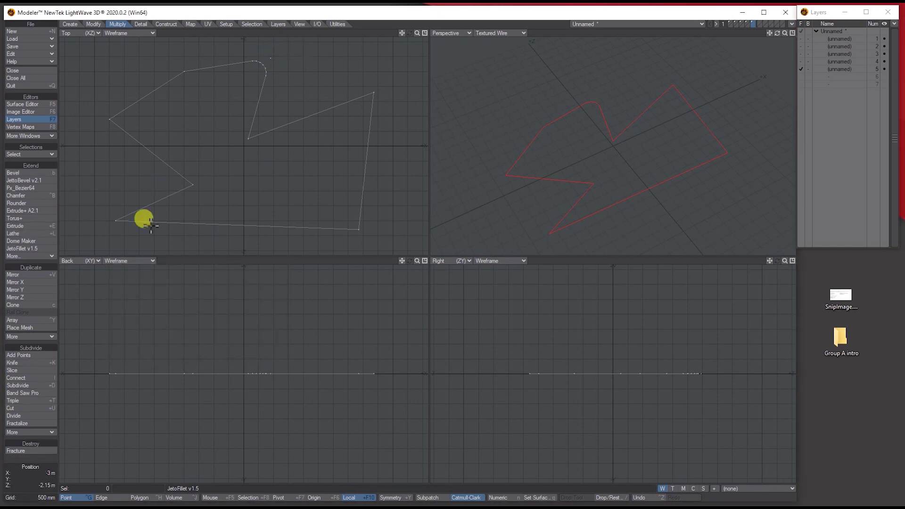
# Round the inner notch on the polygon's left side with JetoFillet, using a 1.2 m radius and 15 segments.
pyautogui.click(193, 185)
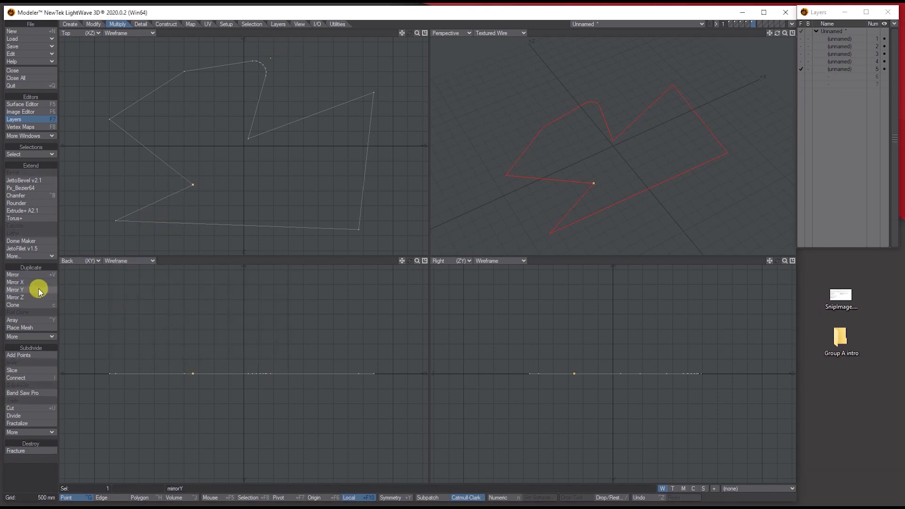
pyautogui.click(23, 249)
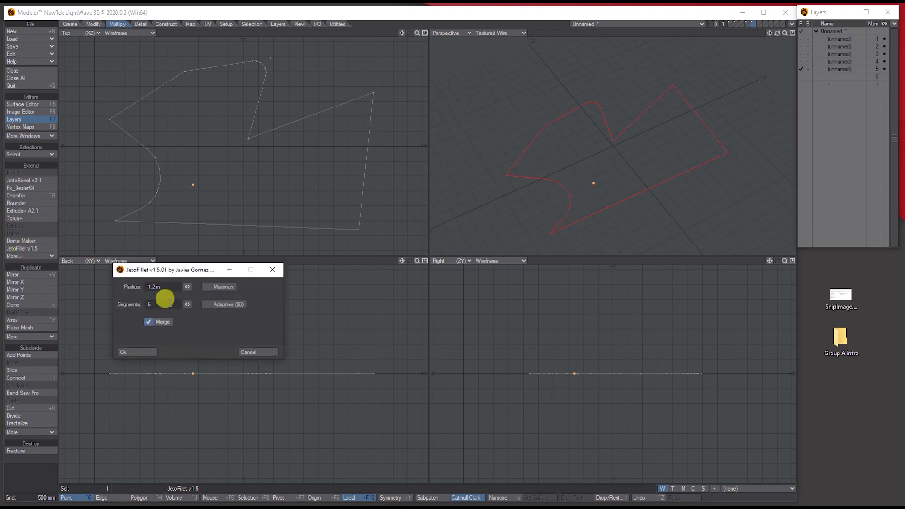
pyautogui.click(152, 350)
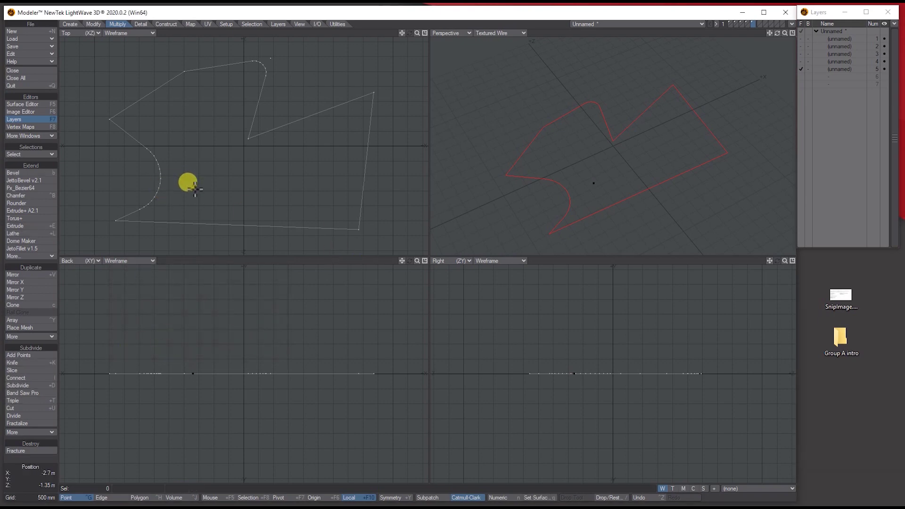
# Round the polygon's lower-right corner with JetoFillet, increasing the radius and segments into a broad sweeping arc.
pyautogui.click(359, 229)
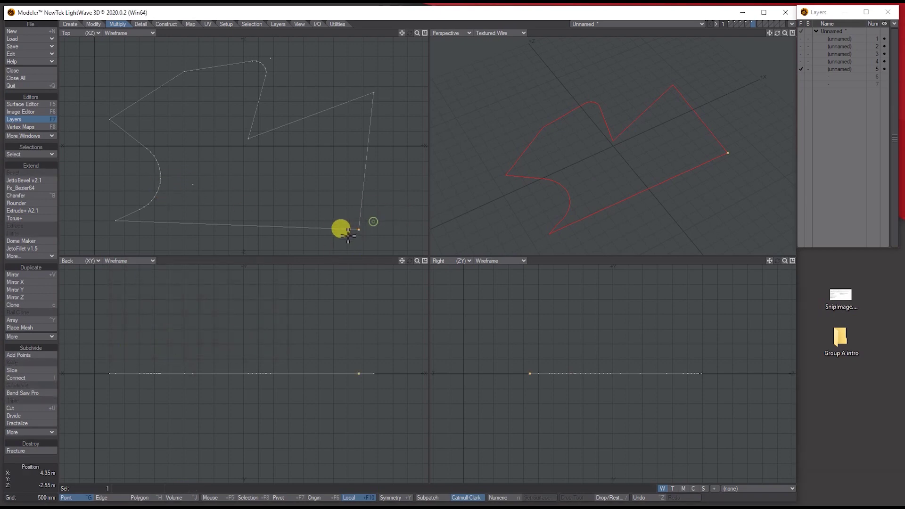
pyautogui.click(25, 248)
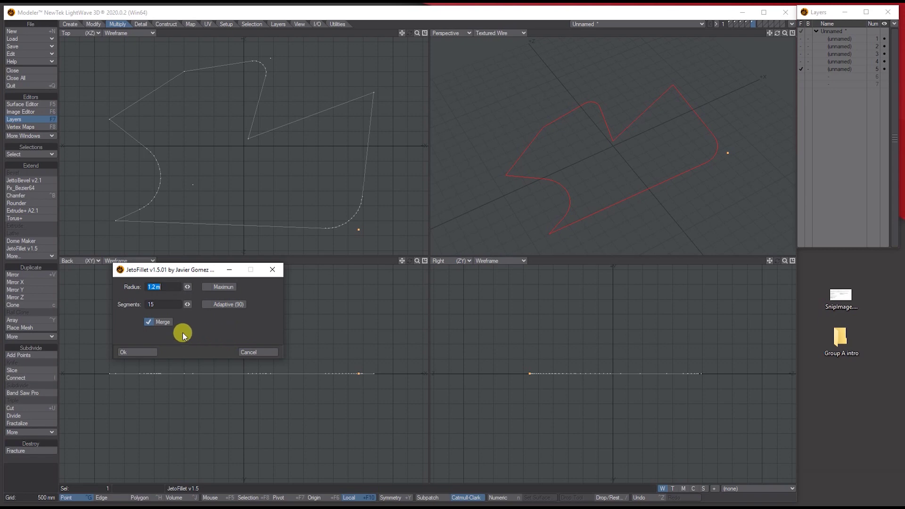
pyautogui.moveTo(187, 304); pyautogui.dragTo(200, 305)
pyautogui.click(157, 350)
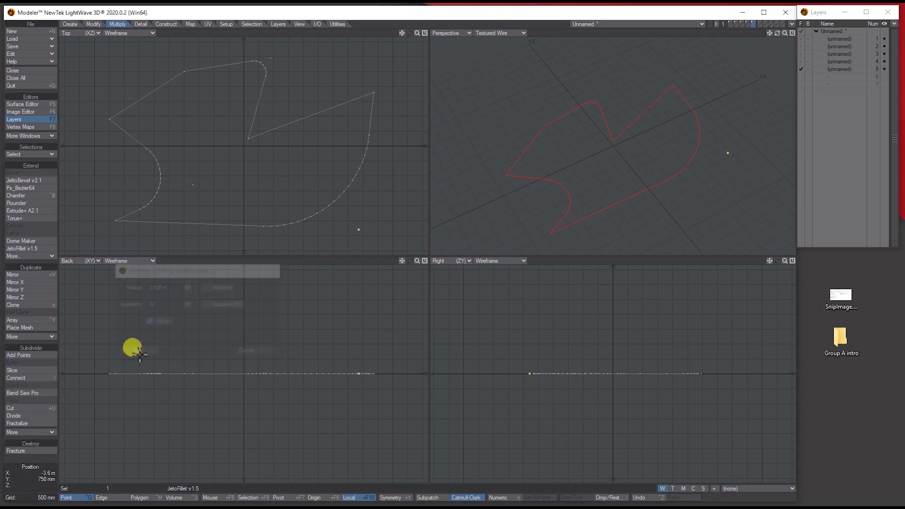
pyautogui.click(367, 231)
# Extrude the filleted irregular polygon upward into a solid slab.
pyautogui.click(14, 188)
pyautogui.click(29, 228)
pyautogui.moveTo(257, 373); pyautogui.dragTo(260, 336)
pyautogui.press('space')
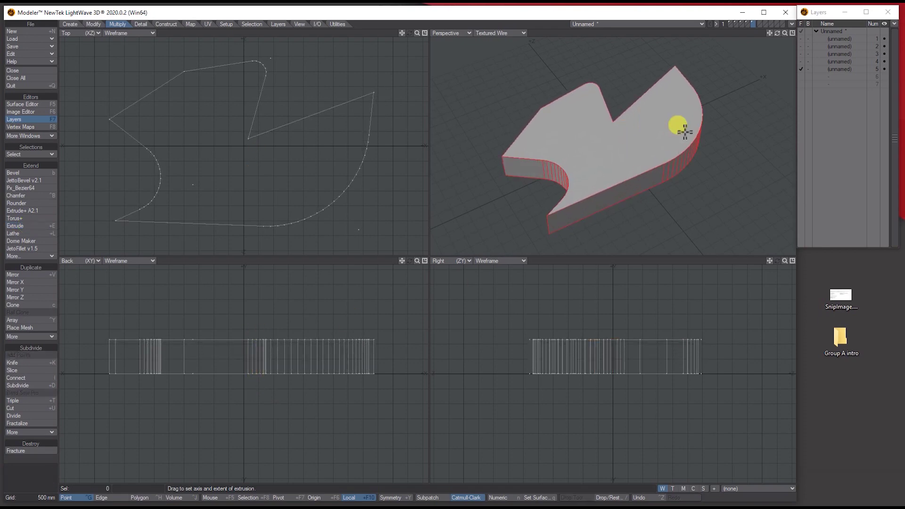
# Create a pointed onion-shaped dome on layer 6 with Dome Maker, using the Rounded preset with Top at 179 and Bottom at 200.
pyautogui.moveTo(777, 33); pyautogui.dragTo(804, 36)
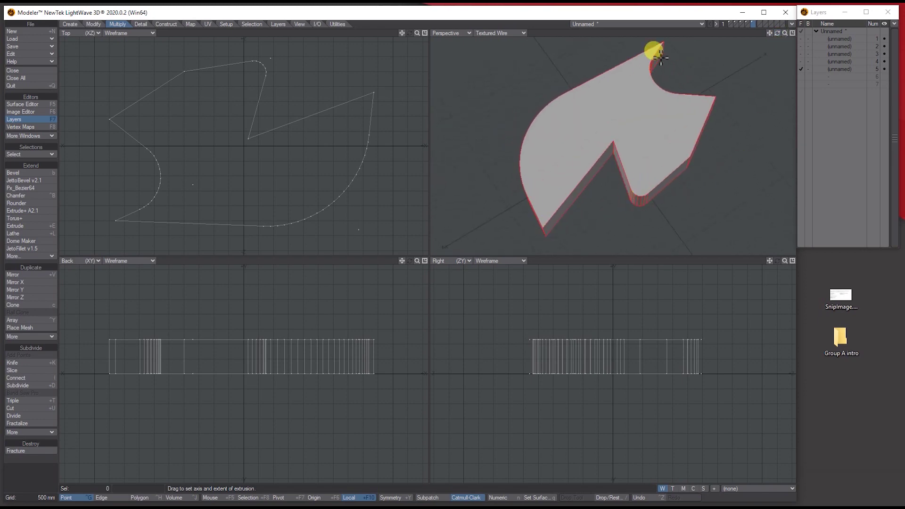
pyautogui.press('6')
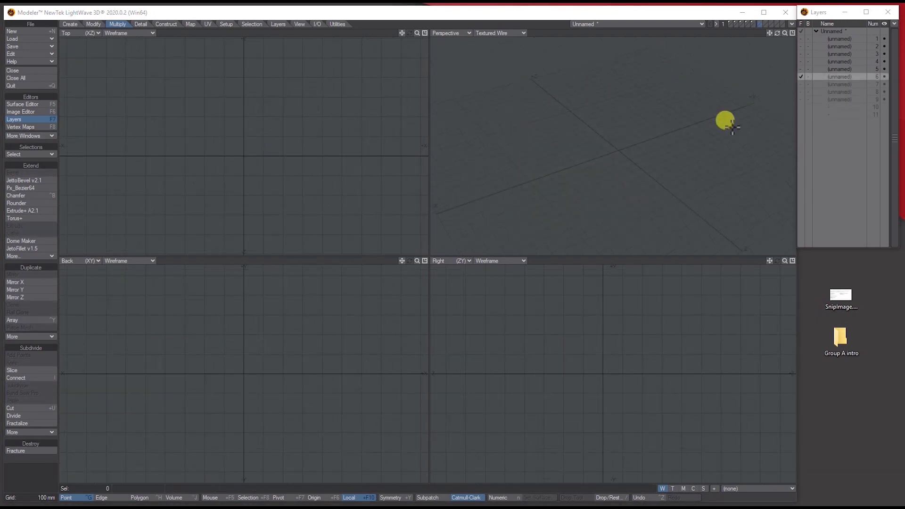
pyautogui.click(21, 241)
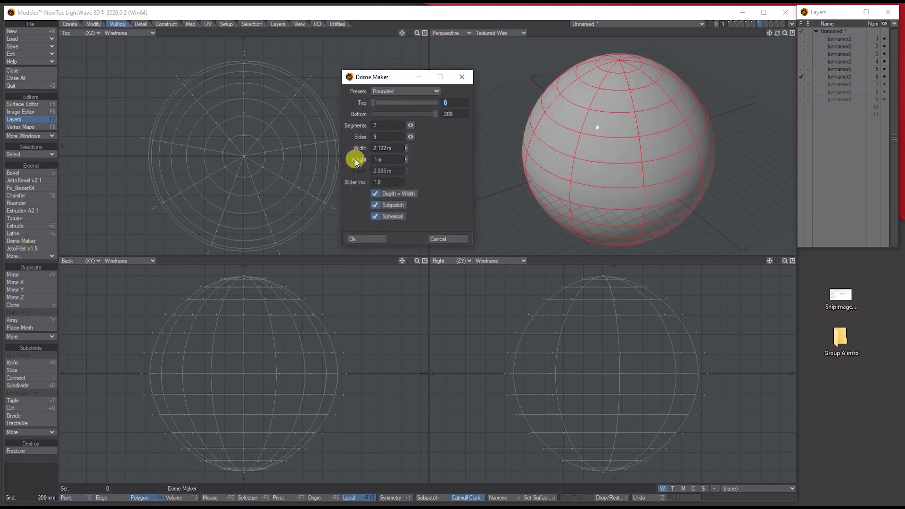
pyautogui.moveTo(374, 102); pyautogui.dragTo(428, 102)
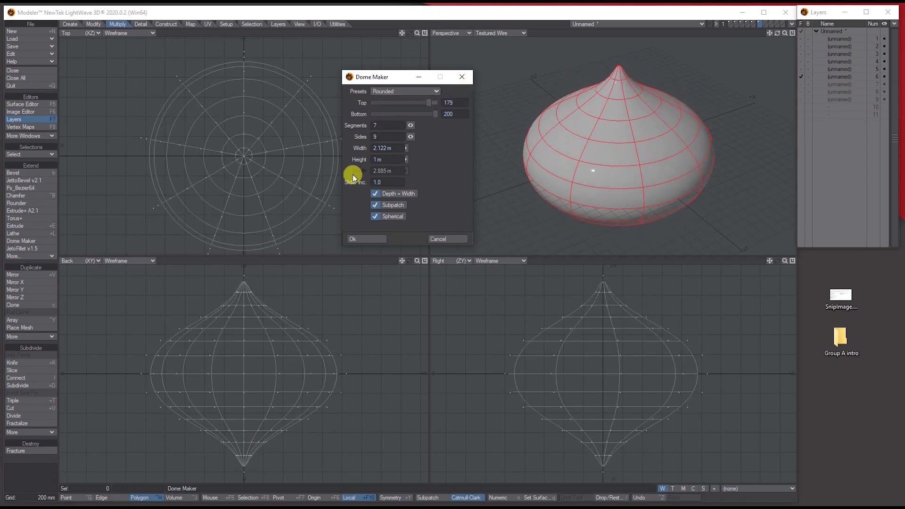
pyautogui.click(365, 239)
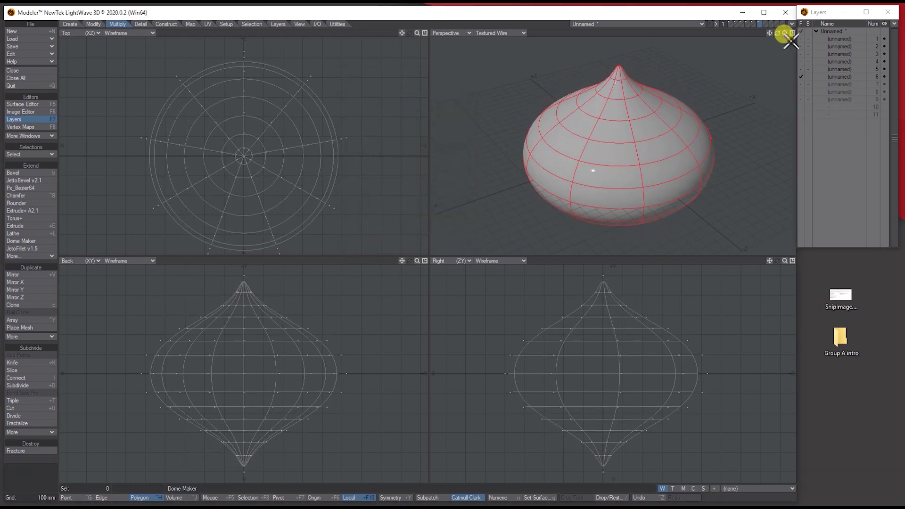
pyautogui.moveTo(777, 33); pyautogui.dragTo(770, 33)
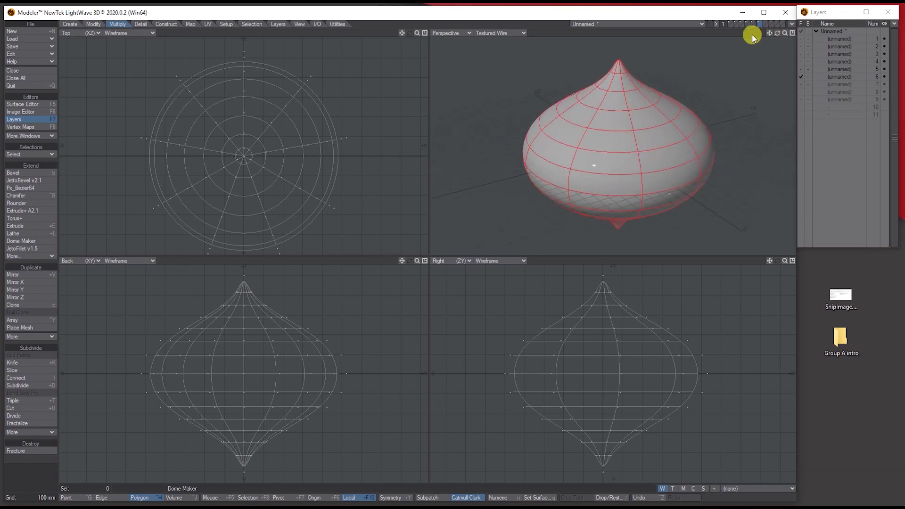
# Select a chain of ten points winding from near the dome's tip around its front and down its side.
pyautogui.click(29, 256)
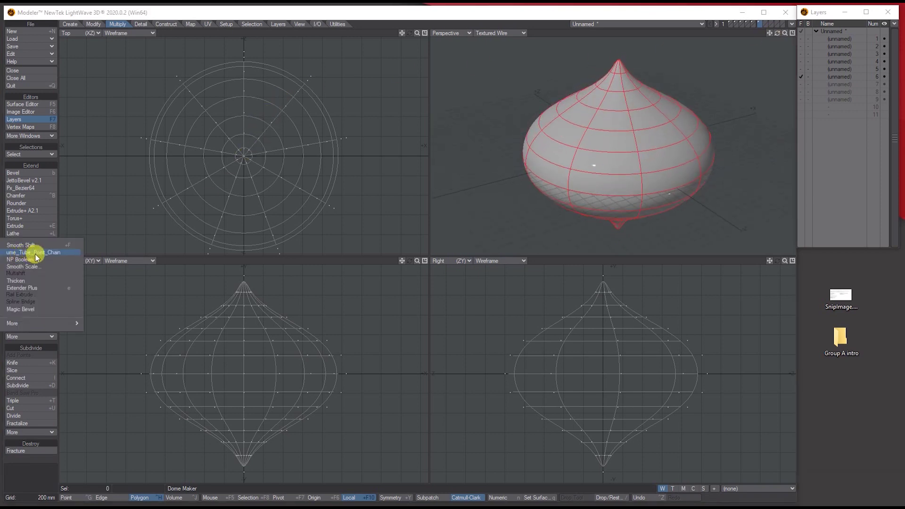
pyautogui.click(181, 249)
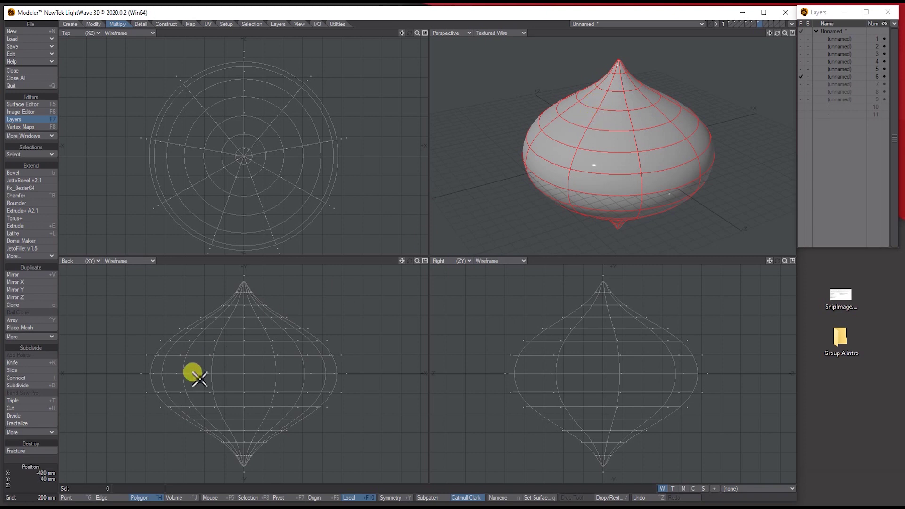
pyautogui.click(83, 498)
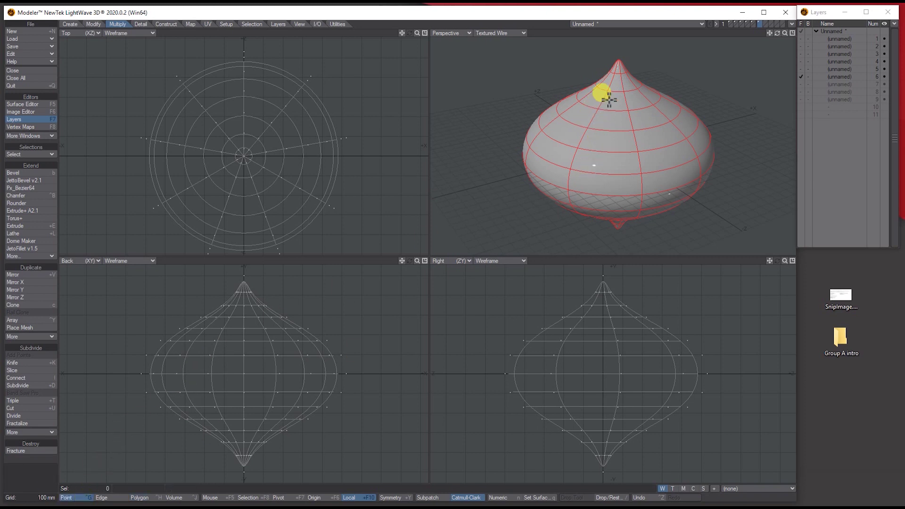
pyautogui.moveTo(606, 100)
pyautogui.mouseDown()
pyautogui.moveTo(582, 148)
pyautogui.moveTo(673, 137)
pyautogui.moveTo(779, 32)
pyautogui.moveTo(714, 95)
pyautogui.mouseUp()
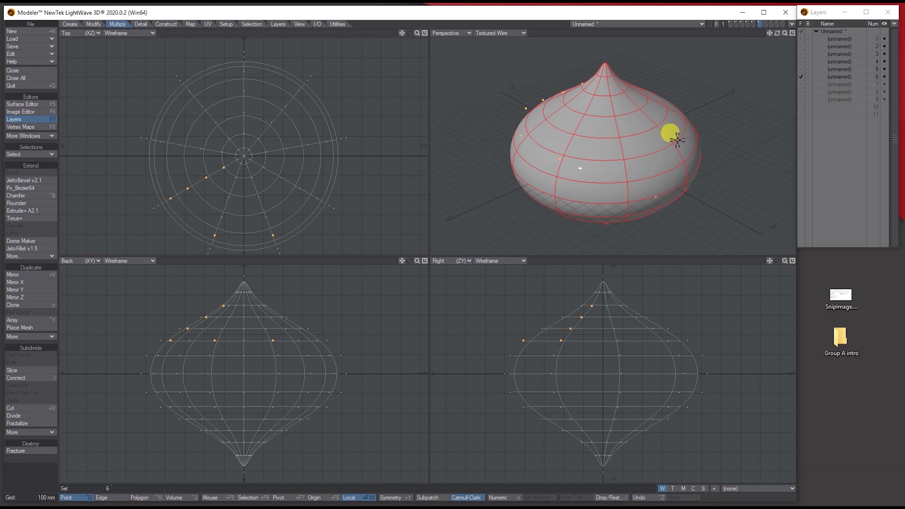
pyautogui.moveTo(684, 141)
pyautogui.mouseDown()
pyautogui.moveTo(617, 170)
pyautogui.moveTo(622, 151)
pyautogui.mouseUp()
pyautogui.moveTo(774, 34); pyautogui.dragTo(781, 34)
pyautogui.moveTo(638, 100)
pyautogui.mouseDown()
pyautogui.moveTo(603, 112)
pyautogui.moveTo(639, 99)
pyautogui.moveTo(641, 142)
pyautogui.moveTo(781, 34)
pyautogui.mouseUp()
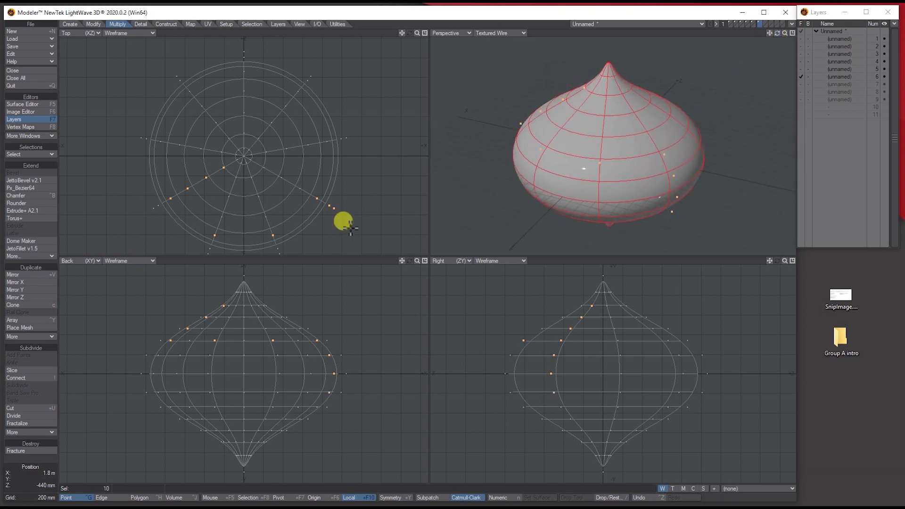
# Build a tube along the selected points with Tube_Point_Chain, using 30 segments and a 60 mm radius without Loop, and smooth it with subdivision.
pyautogui.click(46, 255)
pyautogui.click(46, 254)
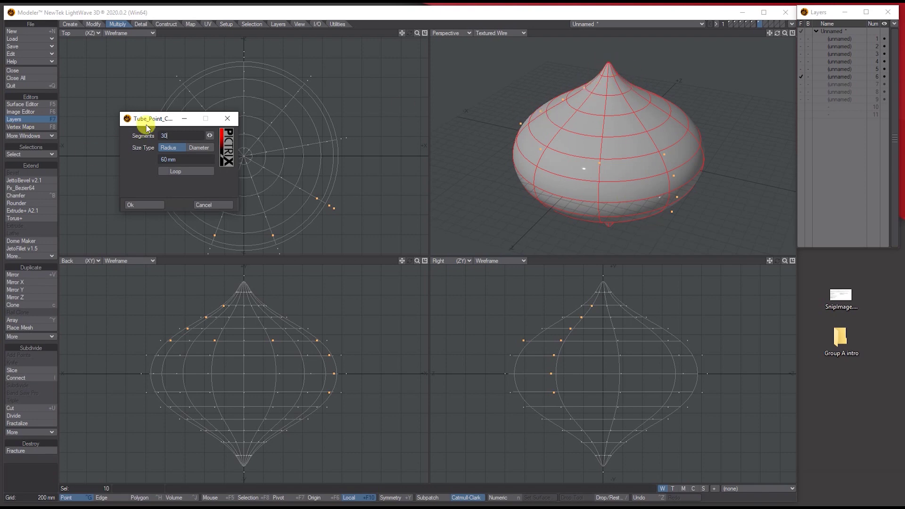
pyautogui.click(142, 204)
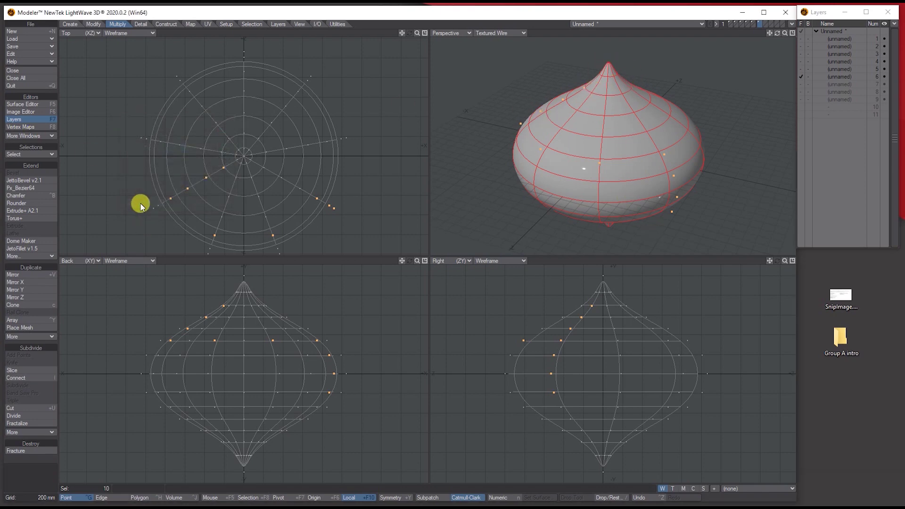
pyautogui.moveTo(778, 33)
pyautogui.mouseDown()
pyautogui.moveTo(787, 35)
pyautogui.moveTo(779, 35)
pyautogui.mouseUp()
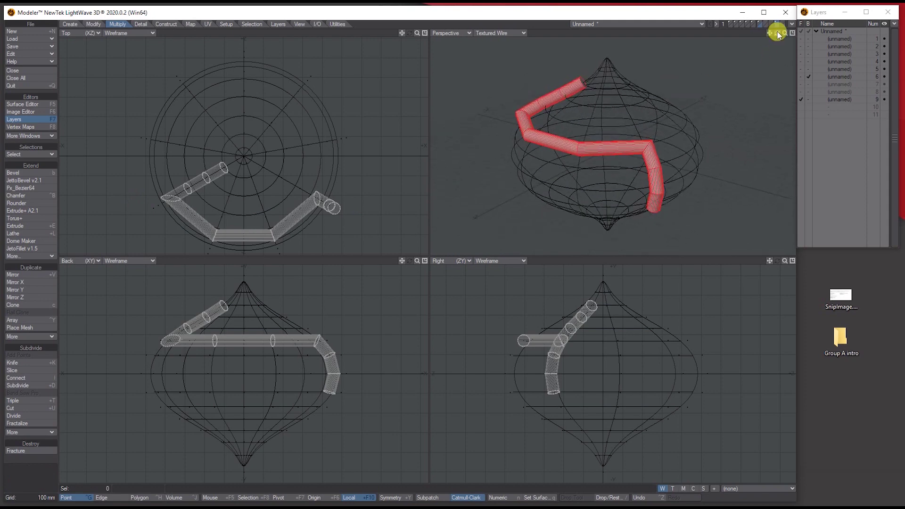
pyautogui.press('Tab')
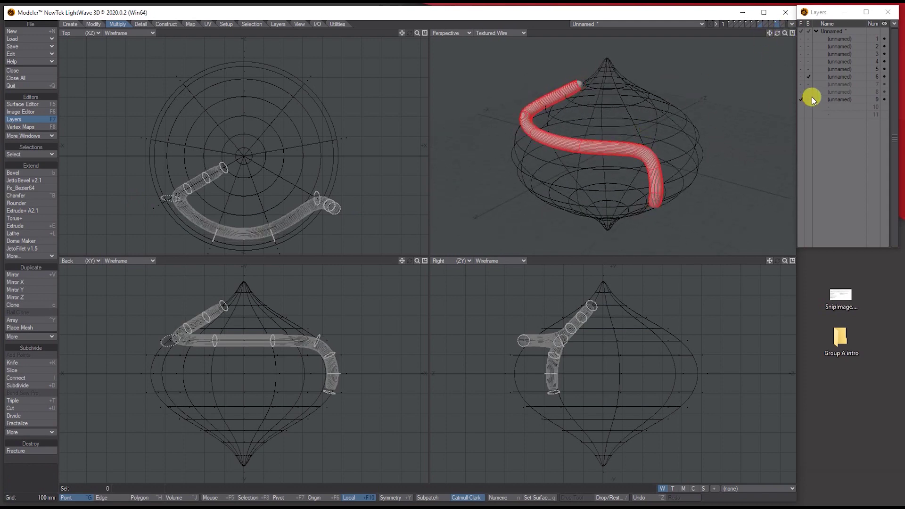
# Show the dome's layer 6 together with the tube in Texture shading and inspect the fit from several angles.
pyautogui.click(801, 76)
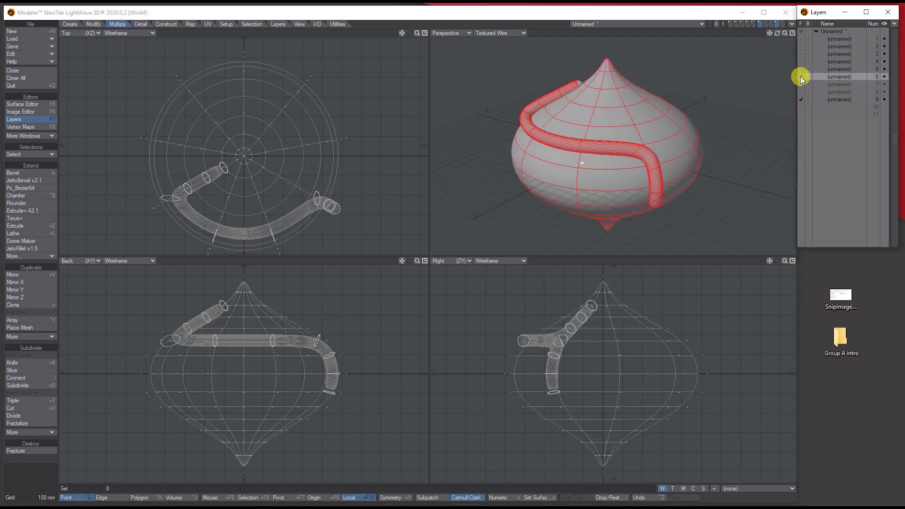
pyautogui.keyDown('alt'); pyautogui.moveTo(583, 163); pyautogui.dragTo(561, 45); pyautogui.keyUp('alt')
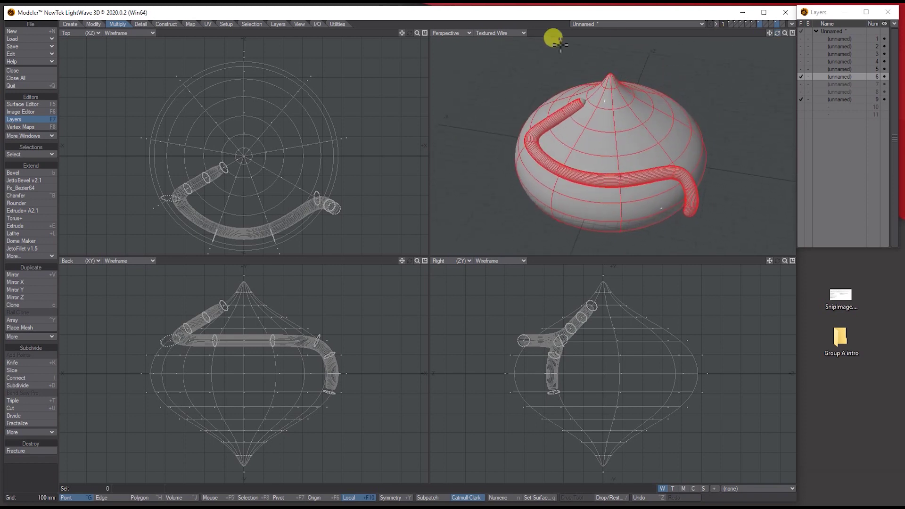
pyautogui.click(515, 31)
pyautogui.click(510, 64)
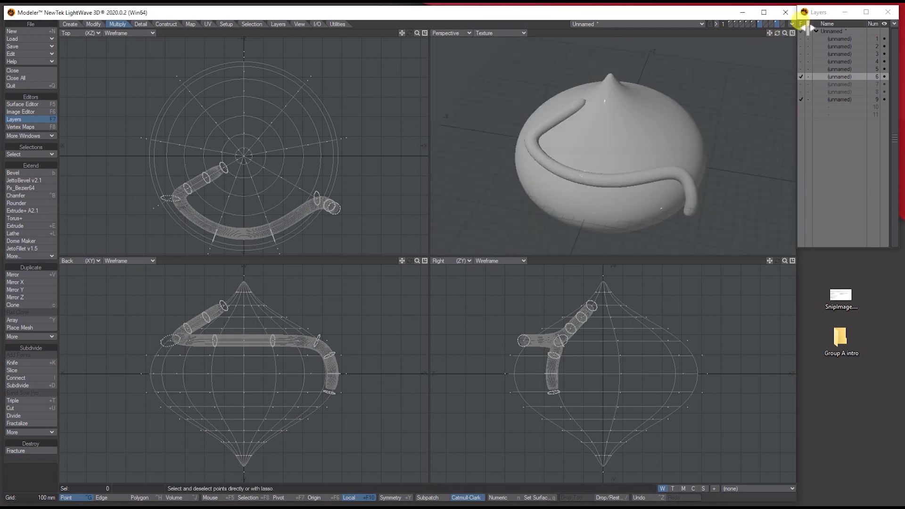
pyautogui.moveTo(783, 32); pyautogui.dragTo(770, 30)
pyautogui.moveTo(778, 33); pyautogui.dragTo(745, 37)
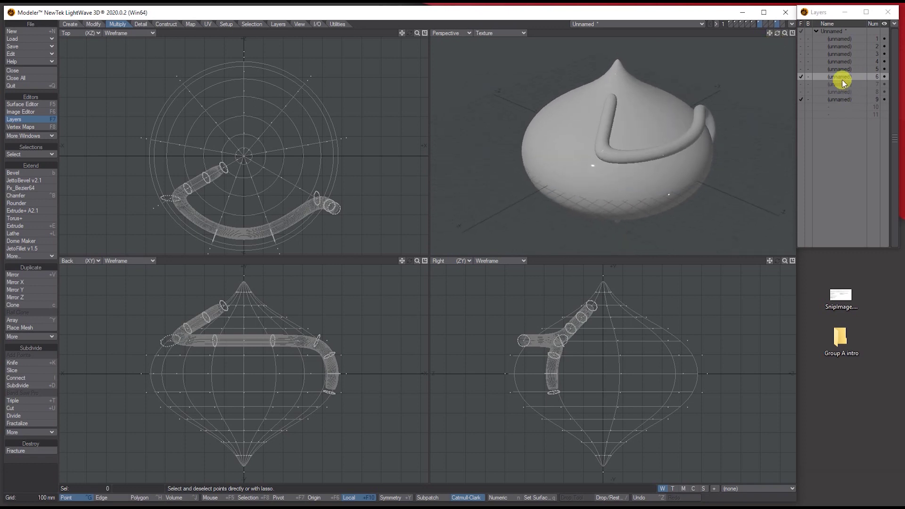
# Show only the dome's layer in Textured Wire shading and select the full loop of points around its upper part.
pyautogui.click(838, 77)
pyautogui.click(484, 31)
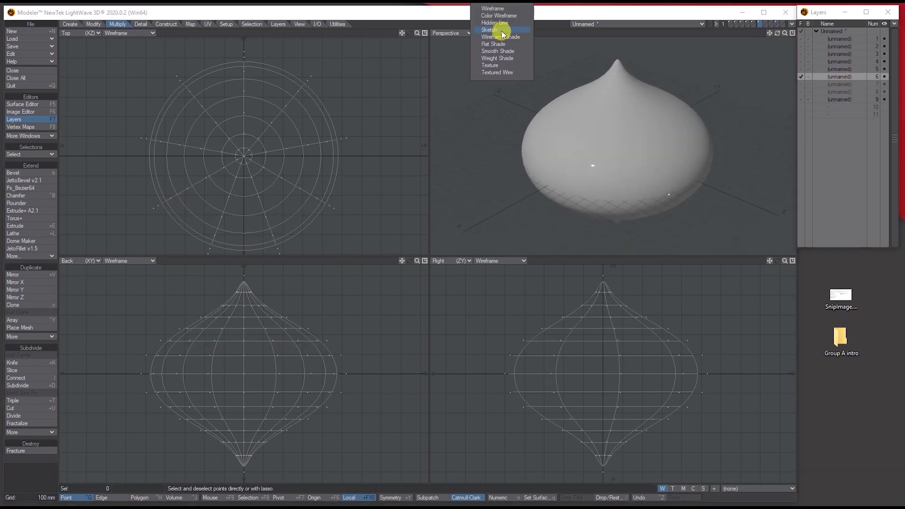
pyautogui.click(499, 71)
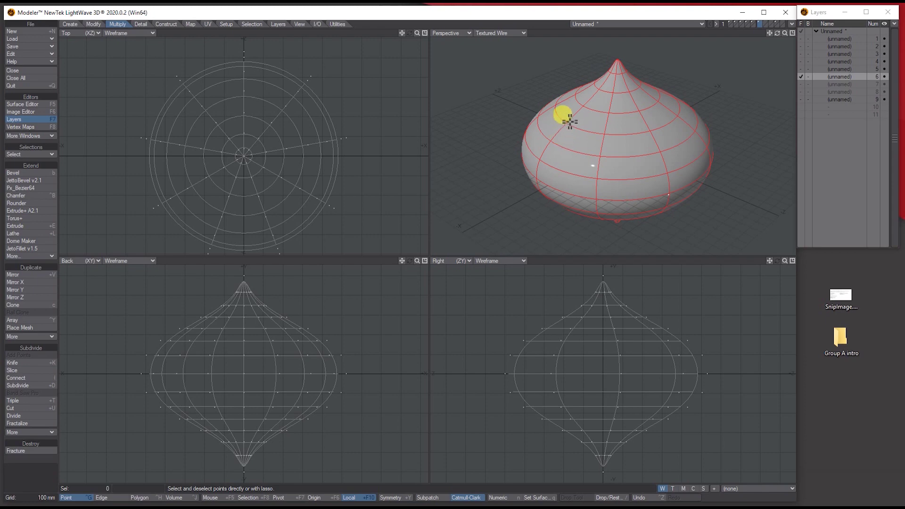
pyautogui.moveTo(563, 123)
pyautogui.mouseDown()
pyautogui.moveTo(625, 137)
pyautogui.moveTo(651, 122)
pyautogui.mouseUp()
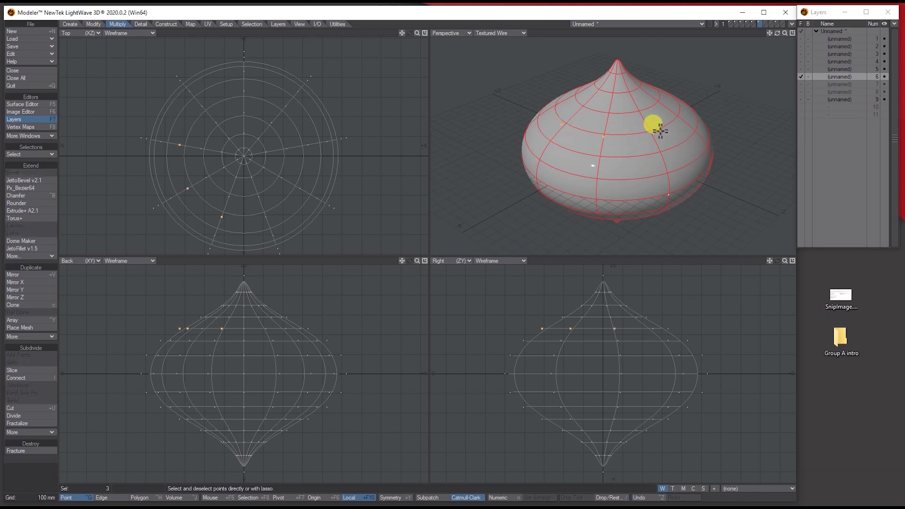
pyautogui.click(19, 154)
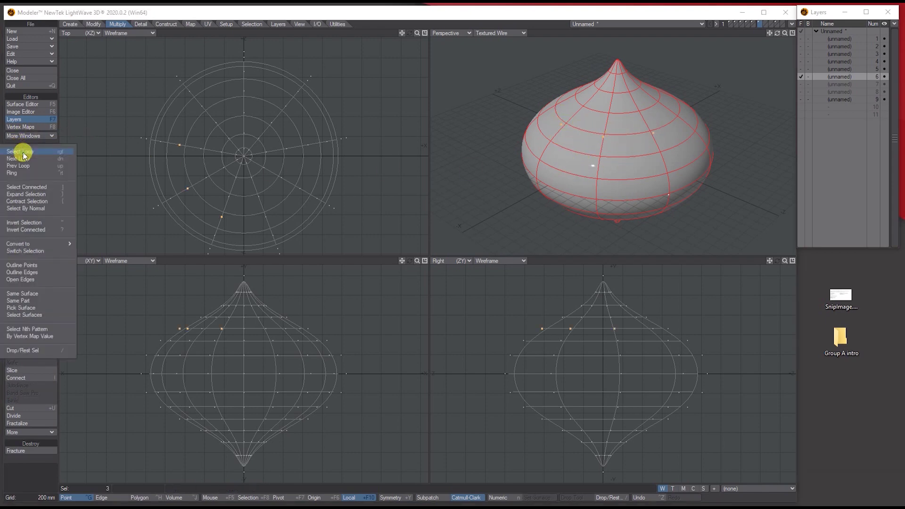
pyautogui.click(23, 154)
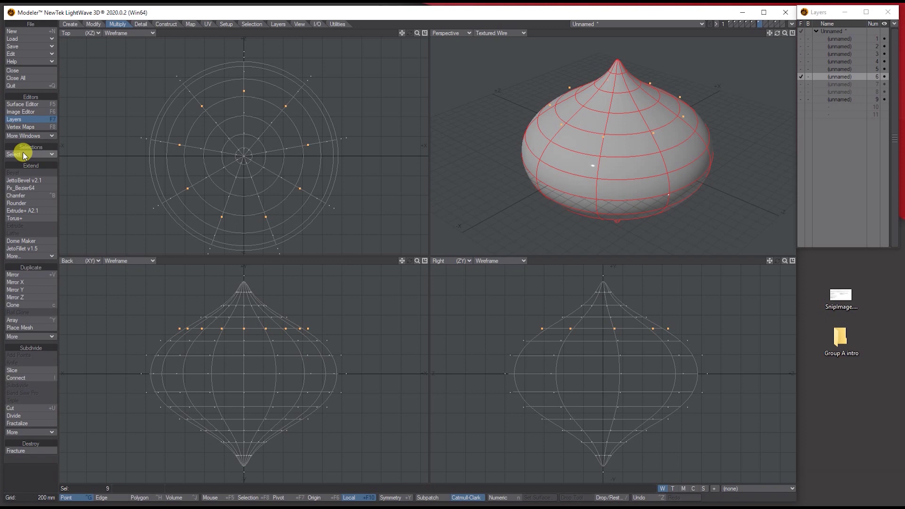
# Build a closed ring tube from the point loop with Tube_Point_Chain, using 30 segments, an 80 mm radius and Loop enabled, and smooth it with subdivision.
pyautogui.click(30, 260)
pyautogui.click(30, 256)
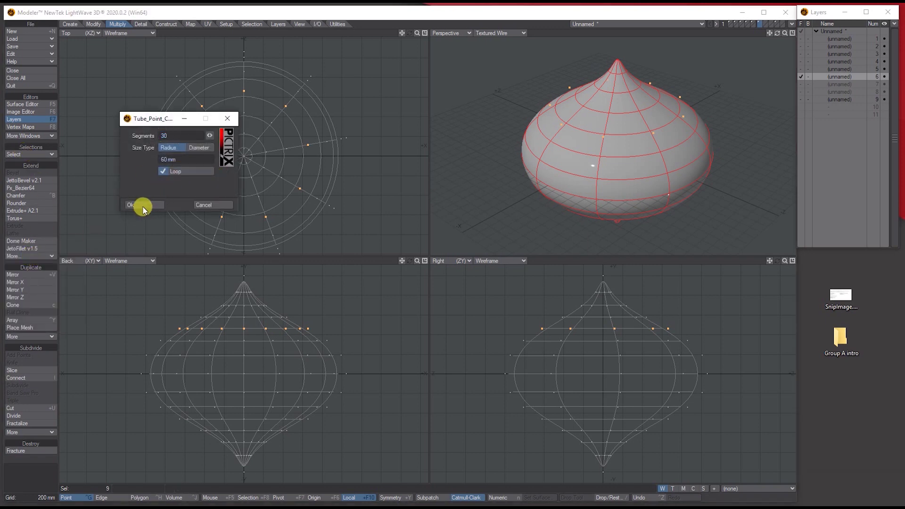
pyautogui.doubleClick(162, 159)
pyautogui.write('80')
pyautogui.click(137, 205)
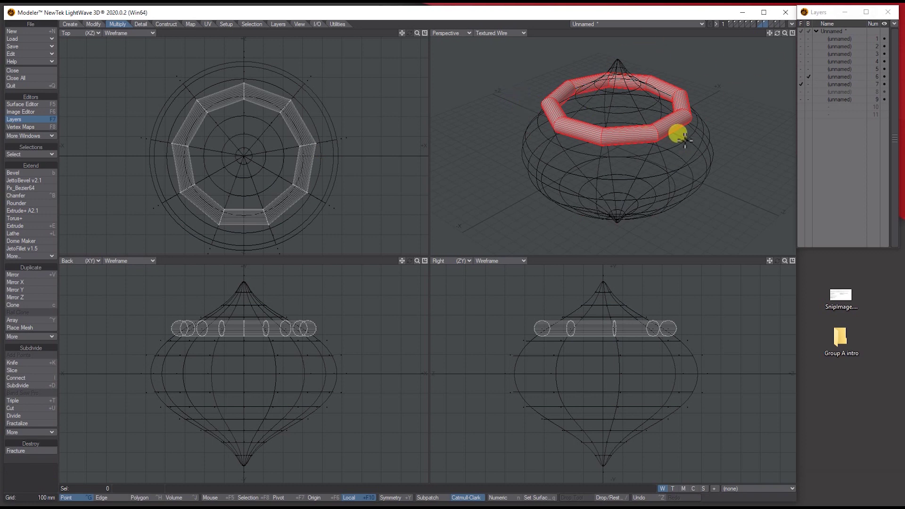
pyautogui.press('Tab')
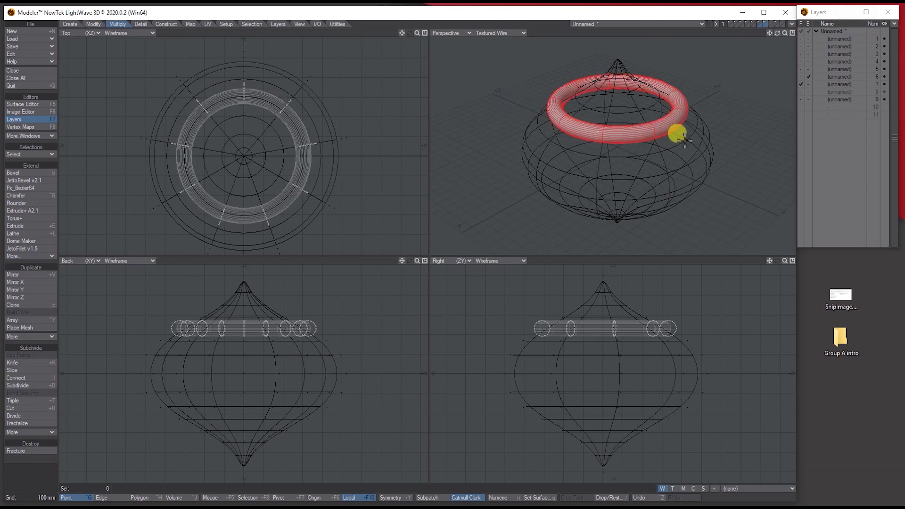
# Show the dome together with the ring tube in Texture shading and examine them from different angles.
pyautogui.keyDown('shift'); pyautogui.click(801, 76); pyautogui.keyUp('shift')
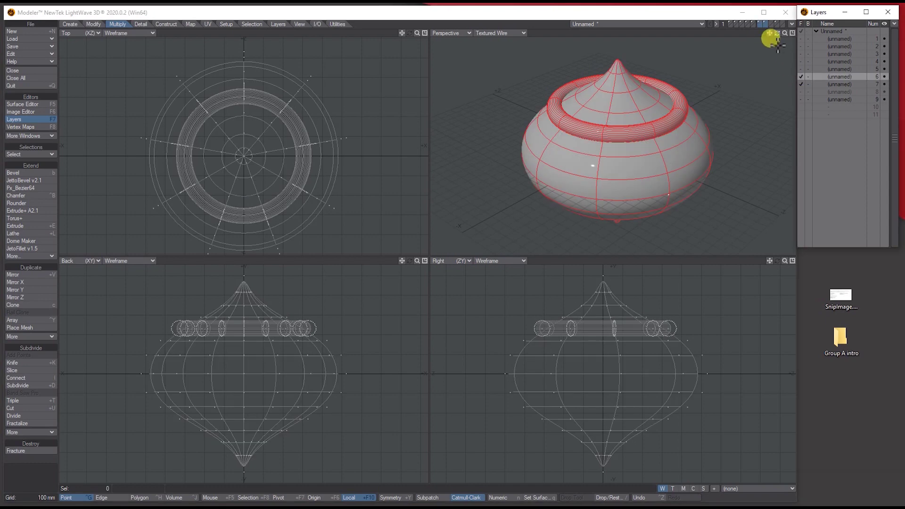
pyautogui.moveTo(777, 33); pyautogui.dragTo(533, 24)
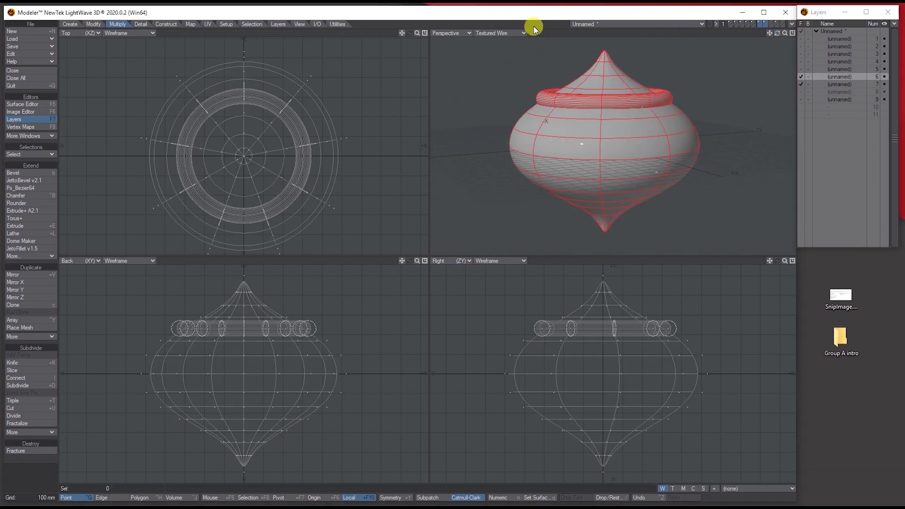
pyautogui.click(517, 33)
pyautogui.click(514, 65)
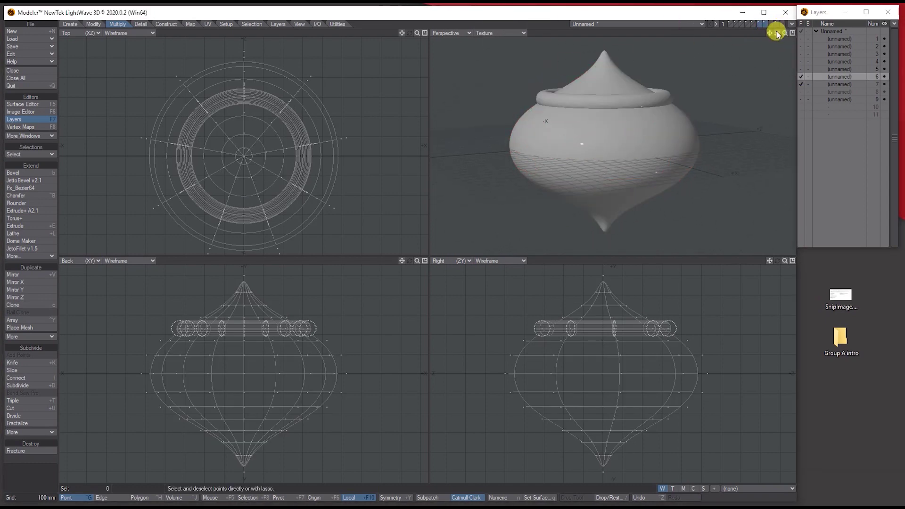
pyautogui.moveTo(778, 33); pyautogui.dragTo(757, 134)
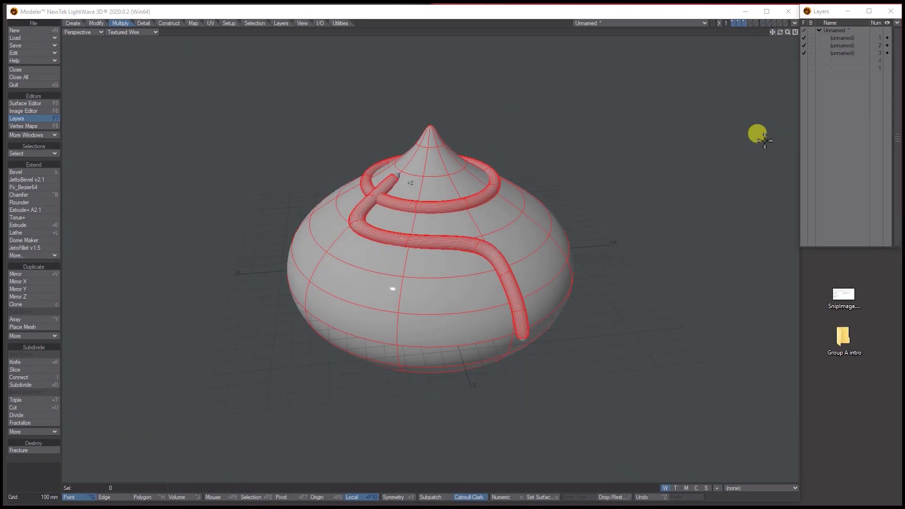